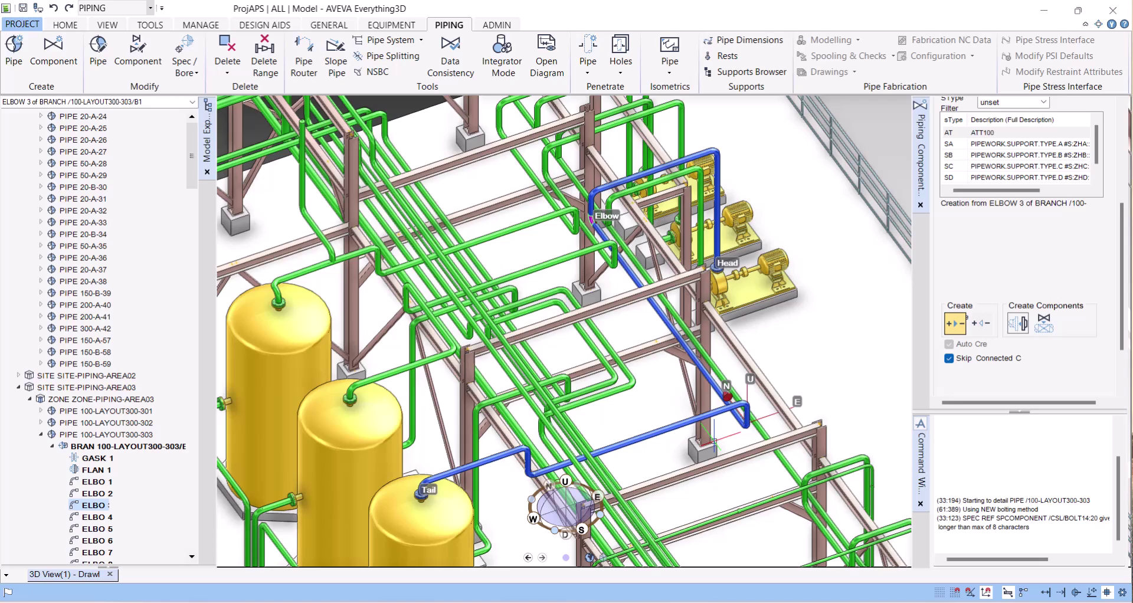
scroll(554, 425, down, 5)
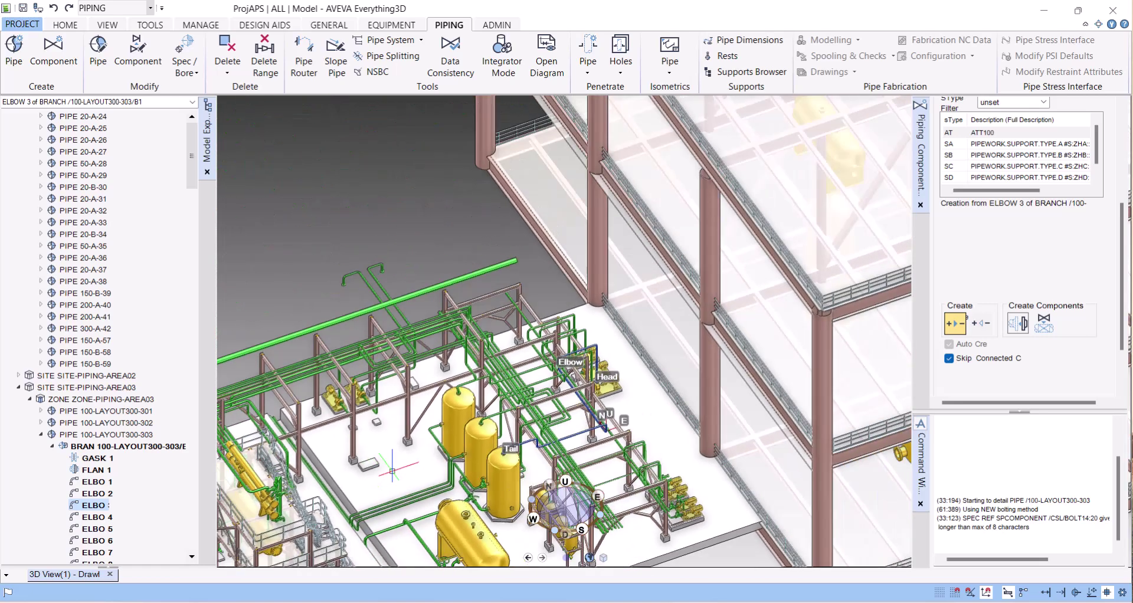
scroll(272, 519, up, 4)
middle_drag(273, 519, 282, 492)
scroll(306, 472, up, 8)
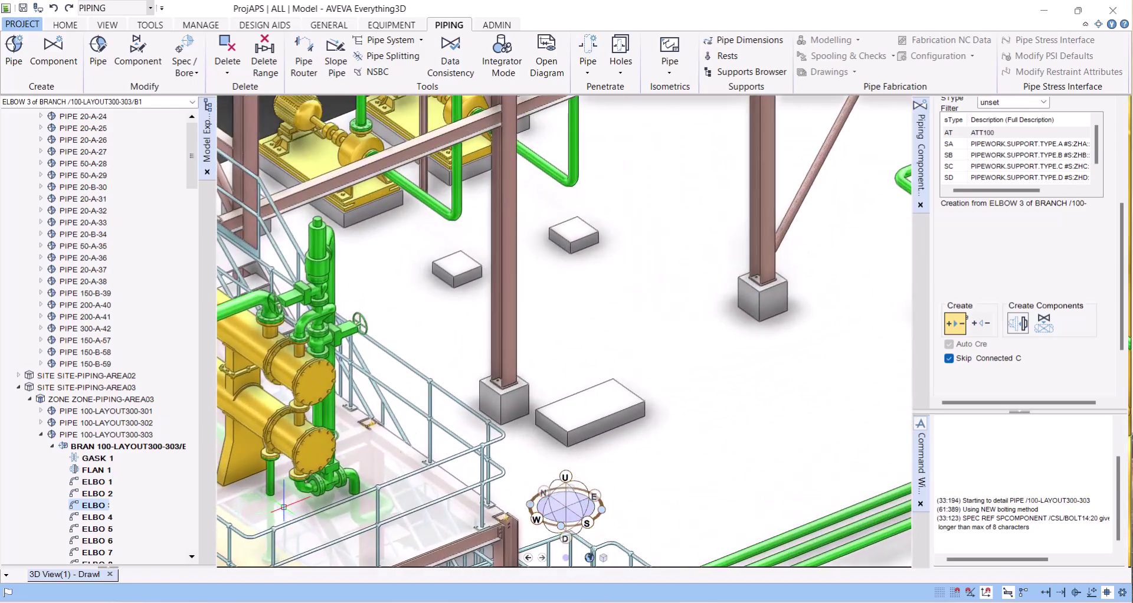
scroll(280, 508, up, 2)
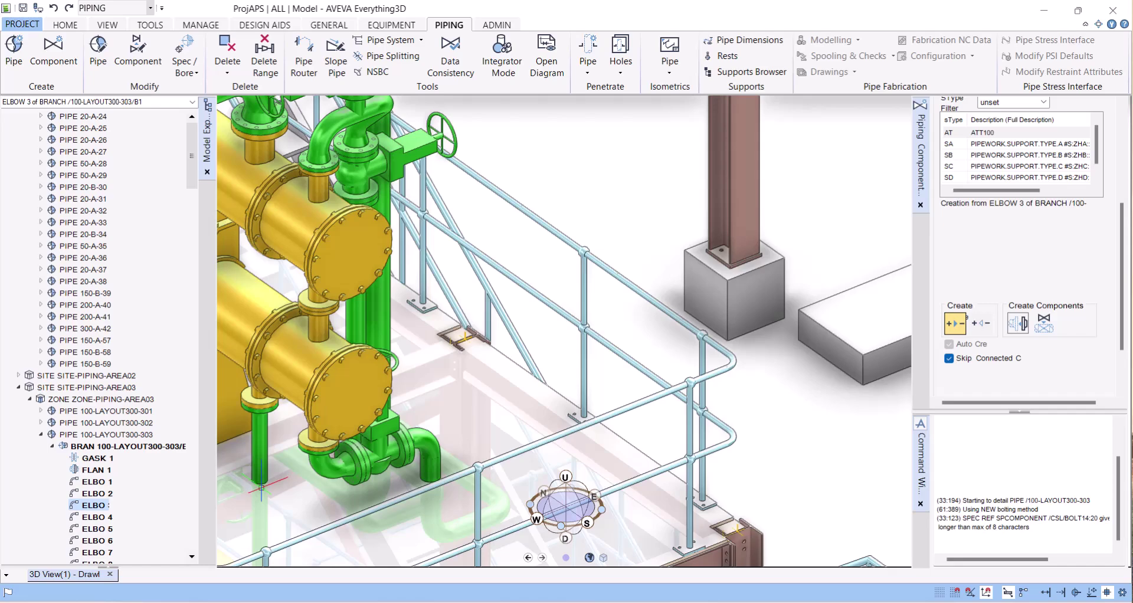
scroll(264, 488, down, 10)
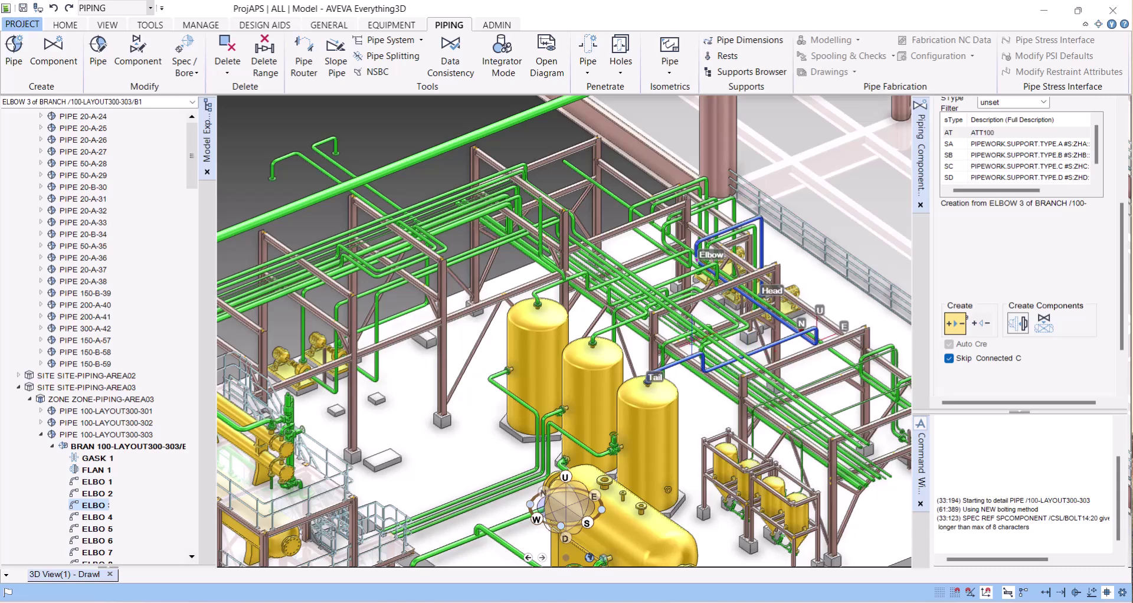
scroll(737, 342, up, 3)
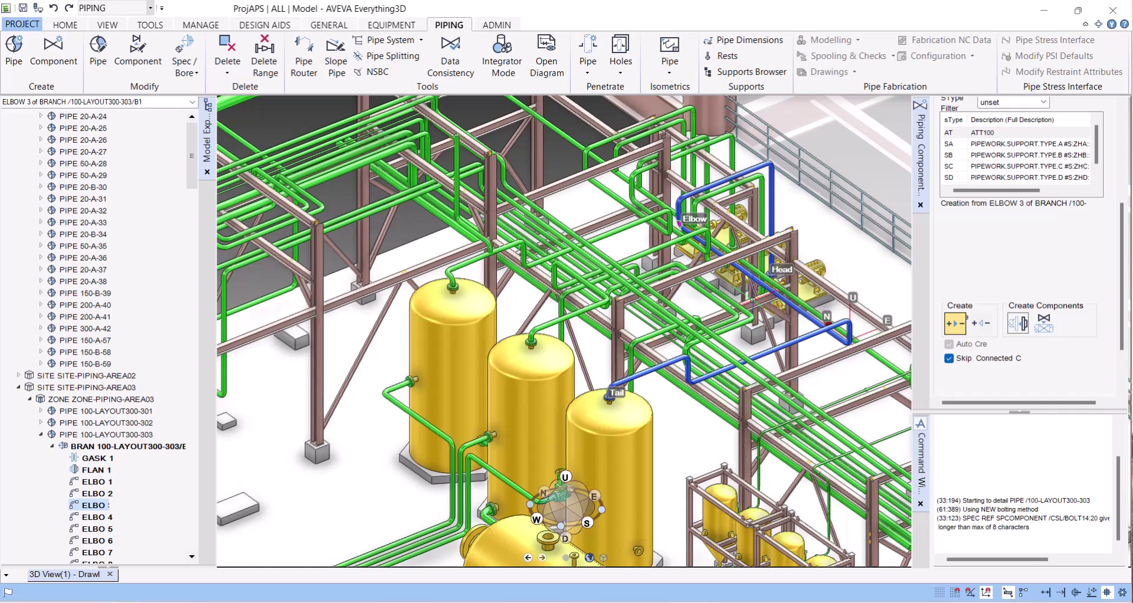
- Insert an ATT100 attachment after elbow 3 of the branch in pipe 100-LAYOUT300-303
click(118, 446)
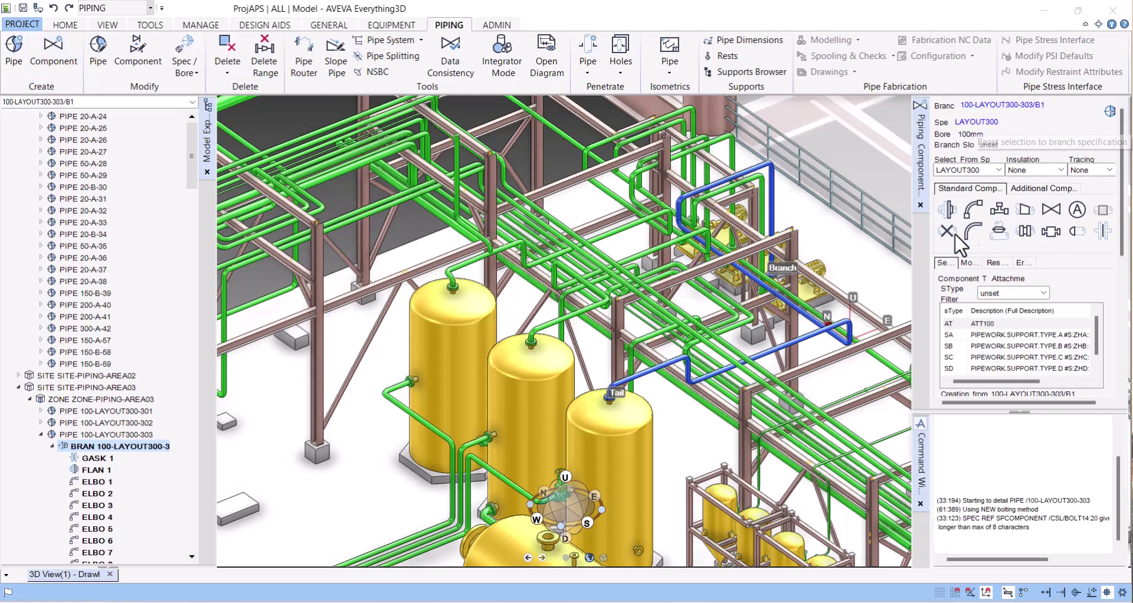
click(1077, 214)
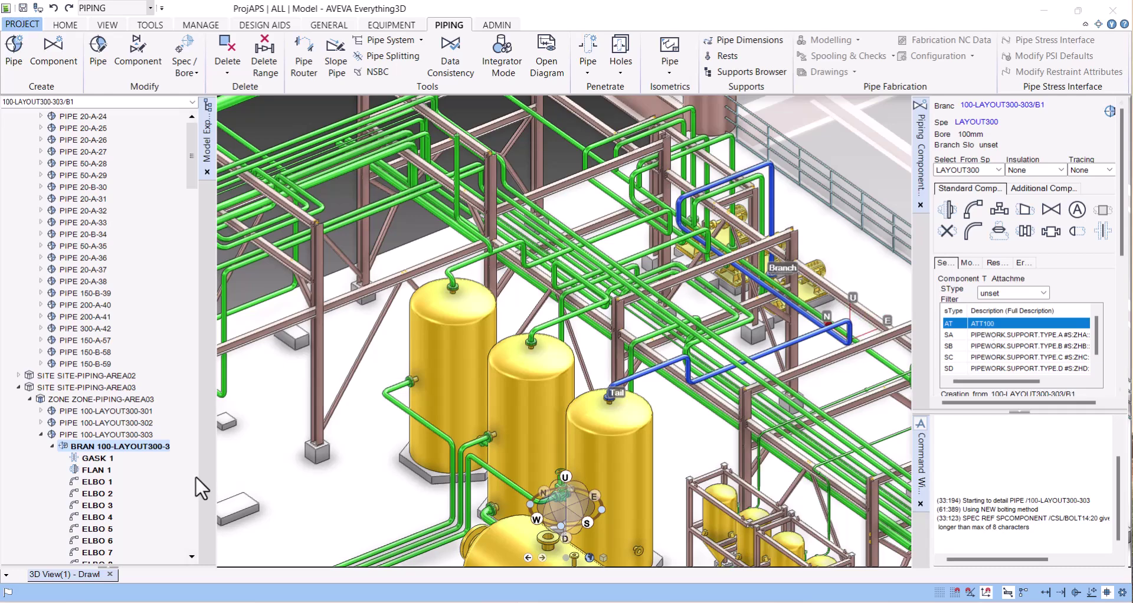
scroll(616, 195, up, 3)
scroll(699, 200, up, 3)
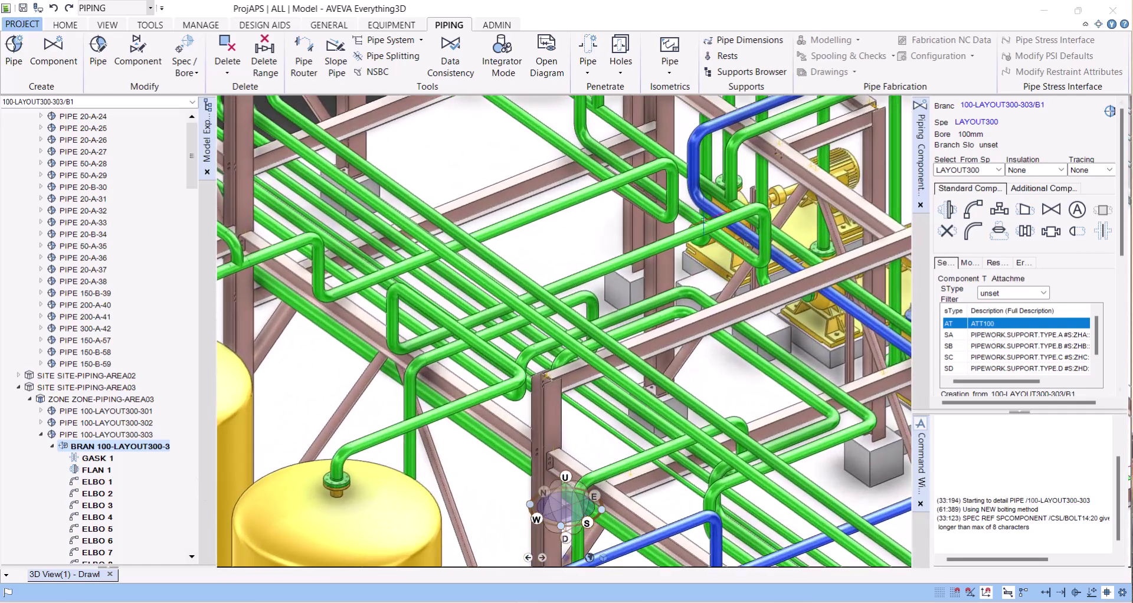
click(696, 195)
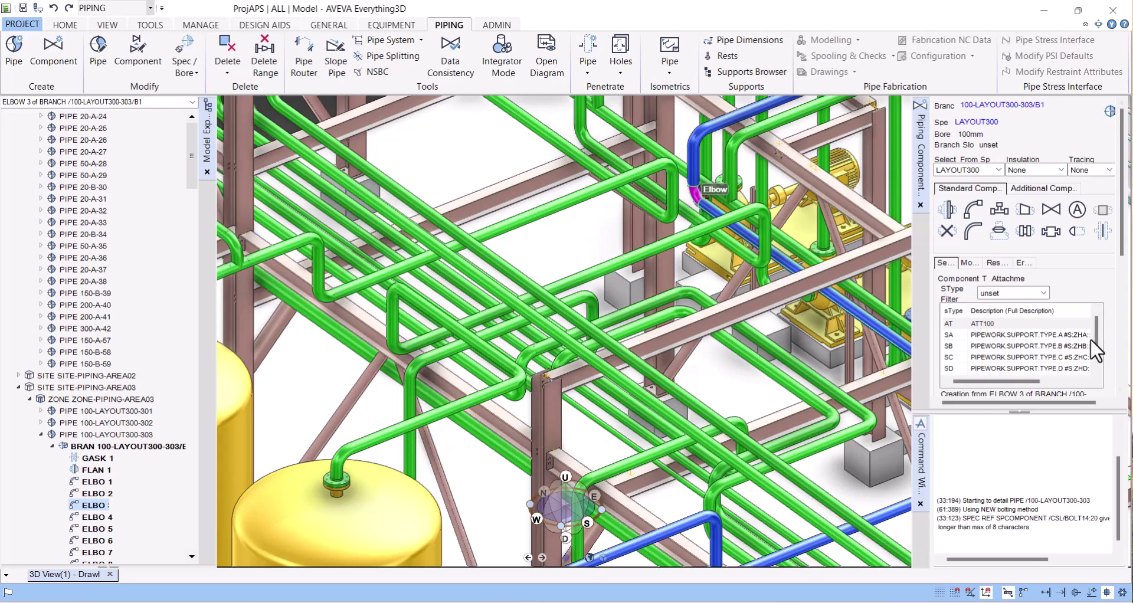
click(975, 324)
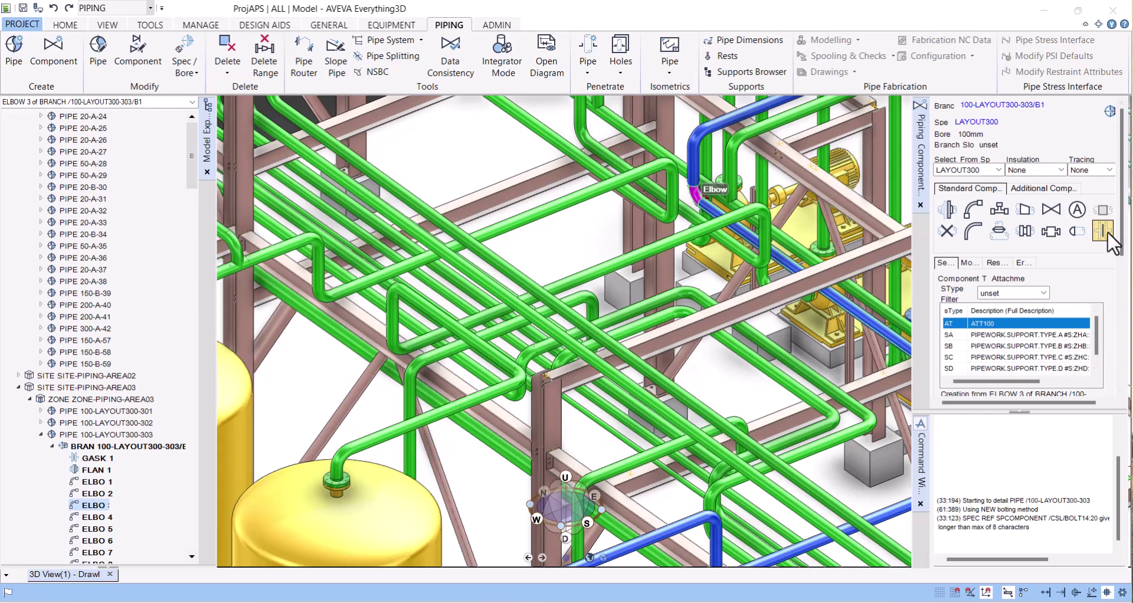
drag(1122, 238, 1123, 359)
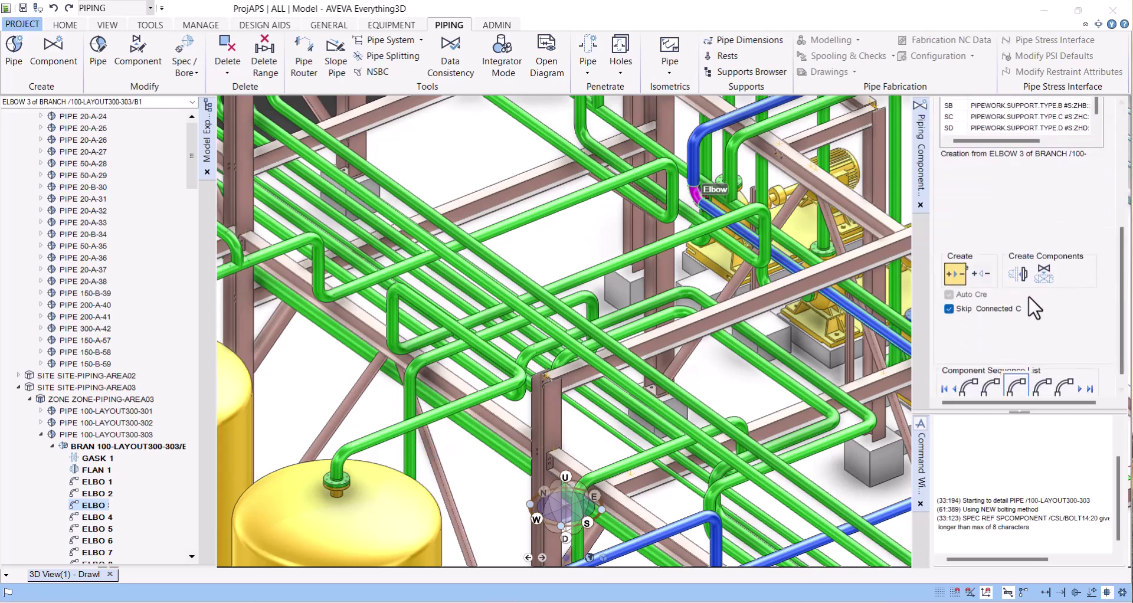
click(1018, 275)
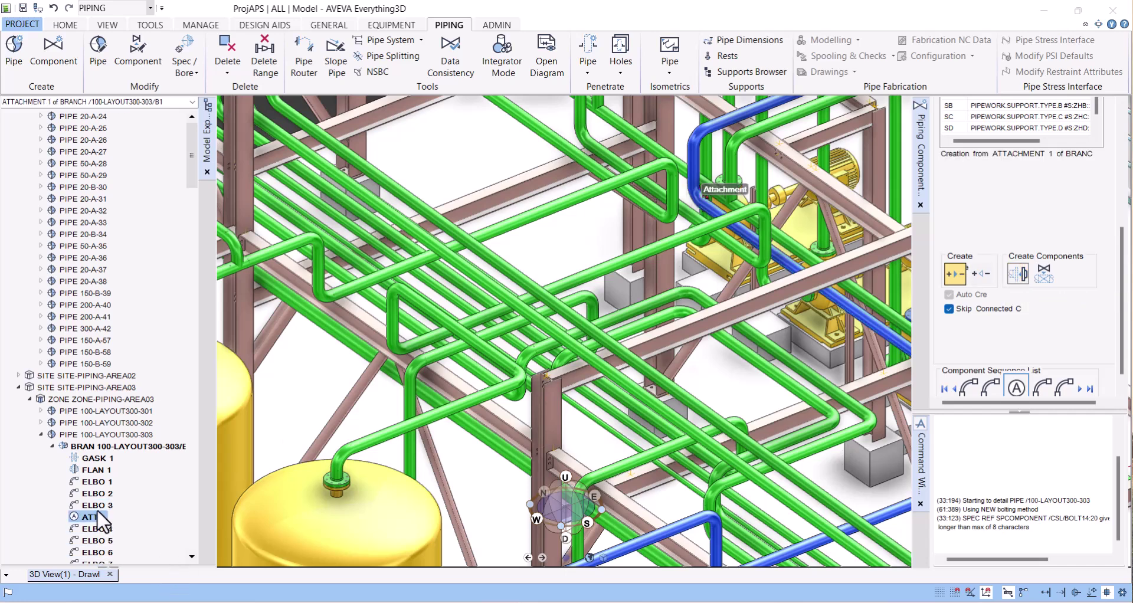
- Move the new attachment south along the pipe with the command BY S 1000
scroll(843, 268, down, 5)
middle_drag(731, 265, 767, 298)
middle_drag(811, 260, 553, 326)
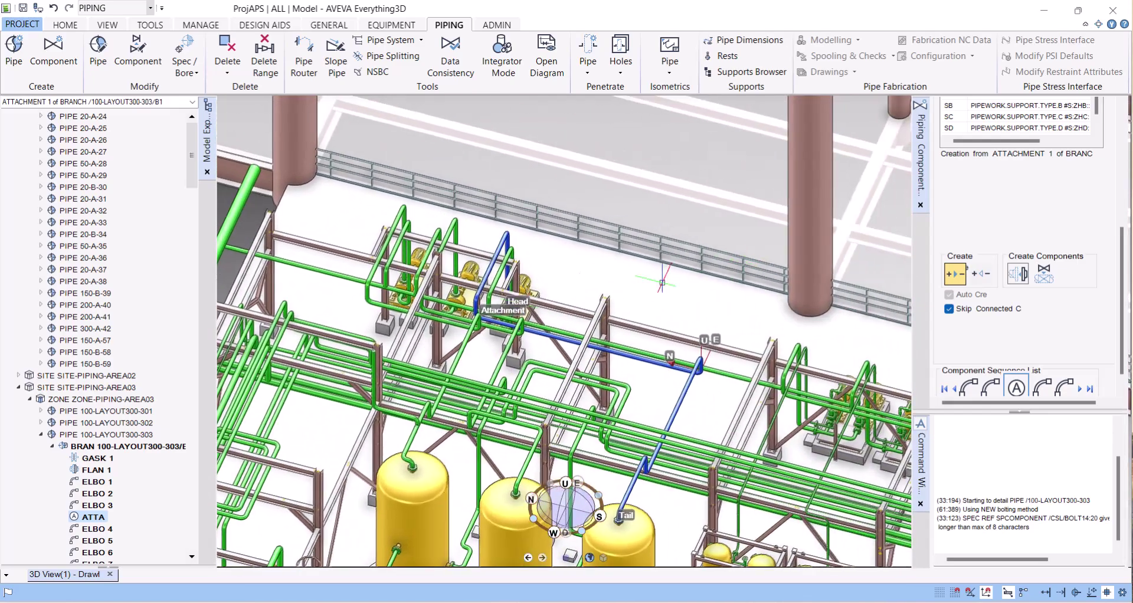
scroll(524, 313, up, 3)
scroll(524, 313, up, 3)
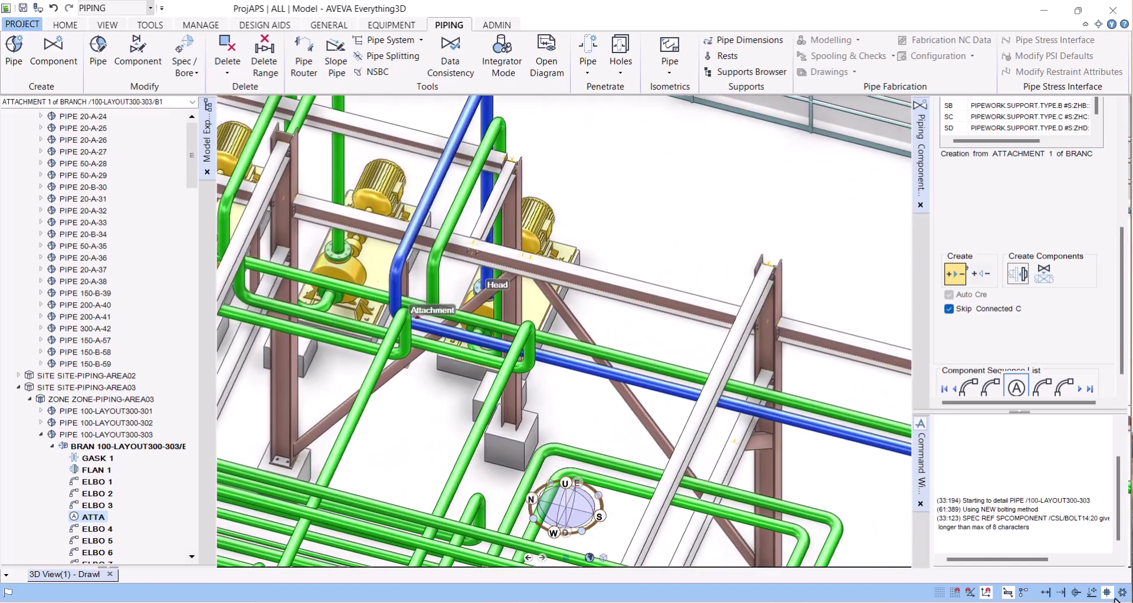
click(1008, 545)
text(BY S 1000)
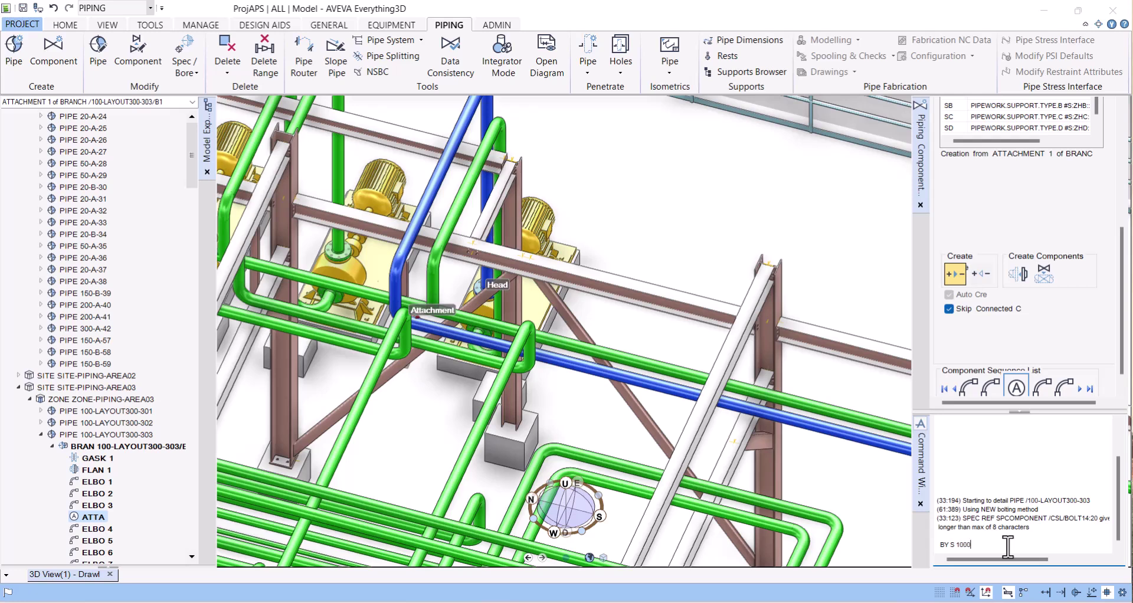
key(Return)
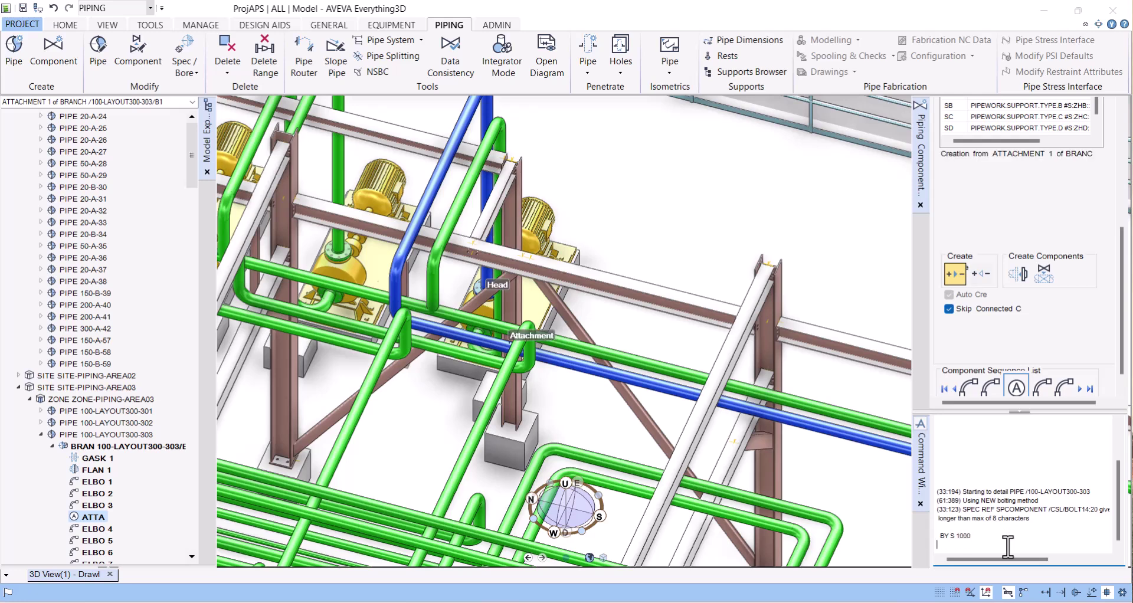
- Set the attachment's STEXT to 'NEW ROUTING REQUIRED' and its MTOC to OFF
middle_drag(561, 326, 506, 361)
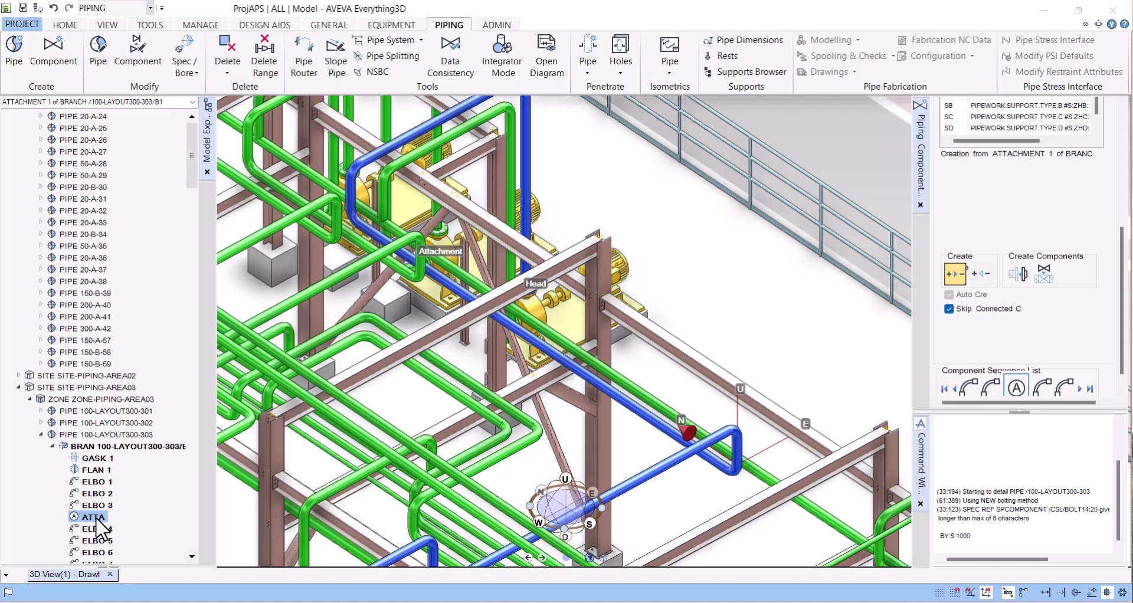
click(970, 551)
text(Q STEXT)
key(BackSpace)
key(BackSpace)
key(BackSpace)
key(BackSpace)
key(BackSpace)
key(BackSpace)
key(BackSpace)
text(STEXT)
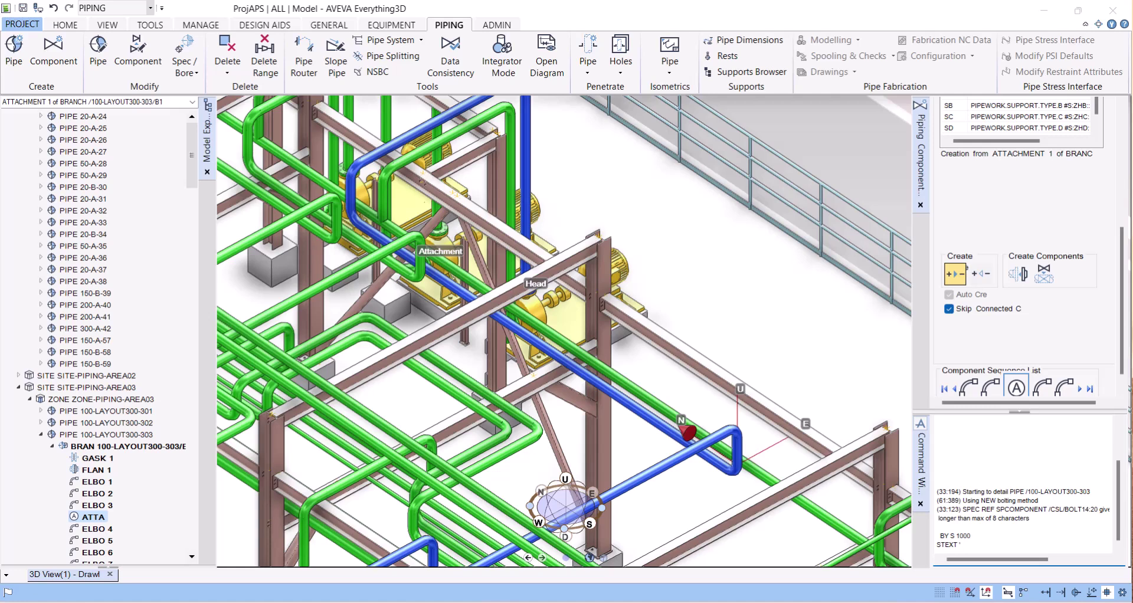
text(NEW ROUTING REQUIRED')
key(Return)
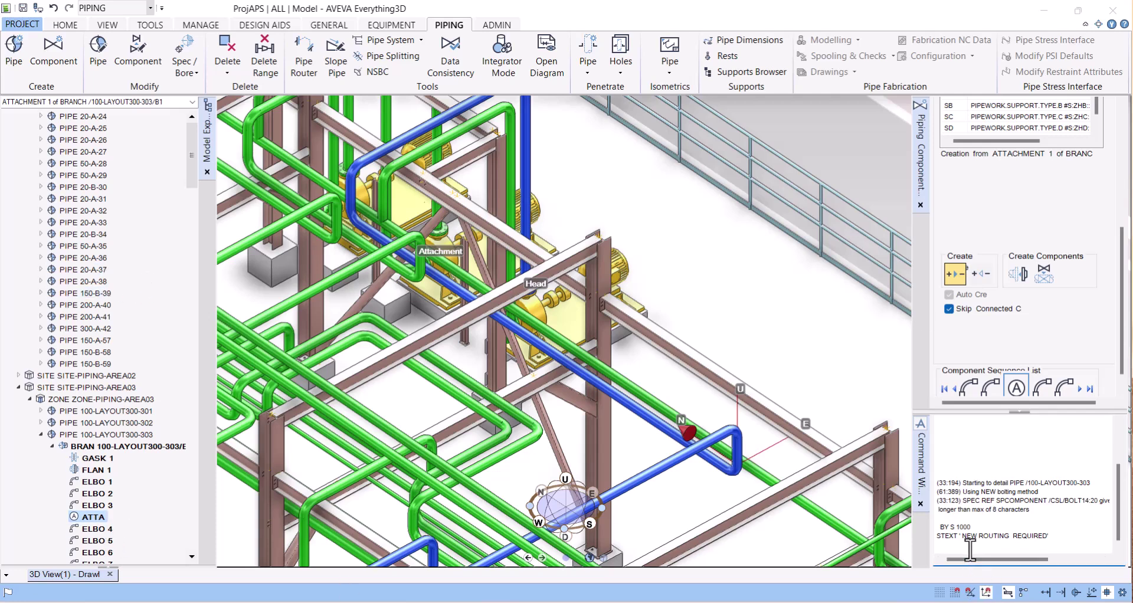
text(MTOC OFF)
key(Return)
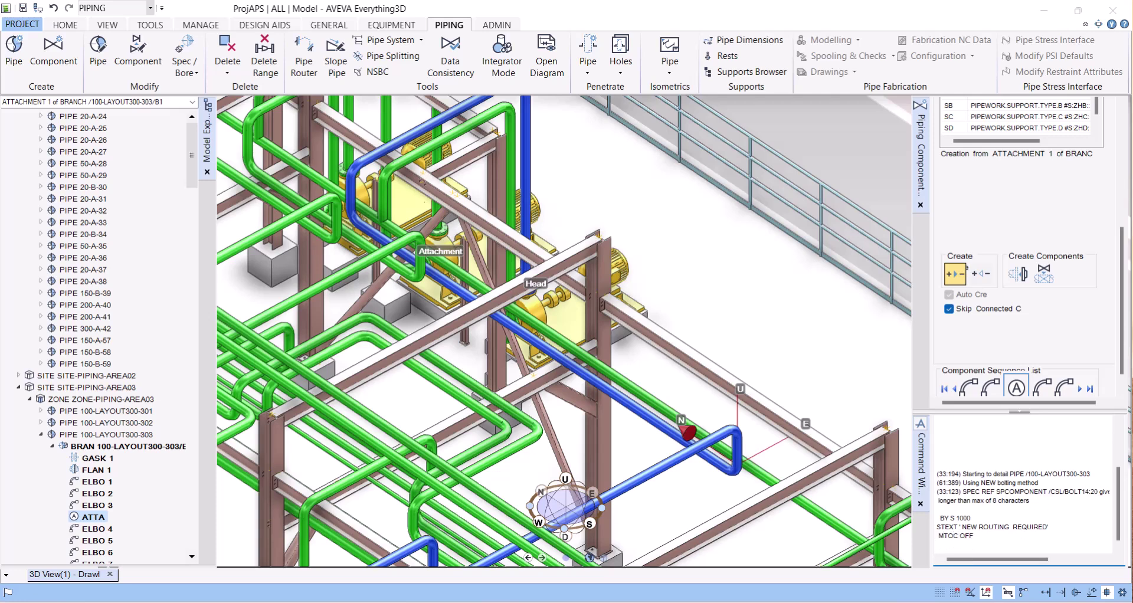
- Generate an isometric preview of pipe 100-LAYOUT300-303, check the attachment's note on it, and close the PDF to return to AVEVA Everything3D
click(99, 433)
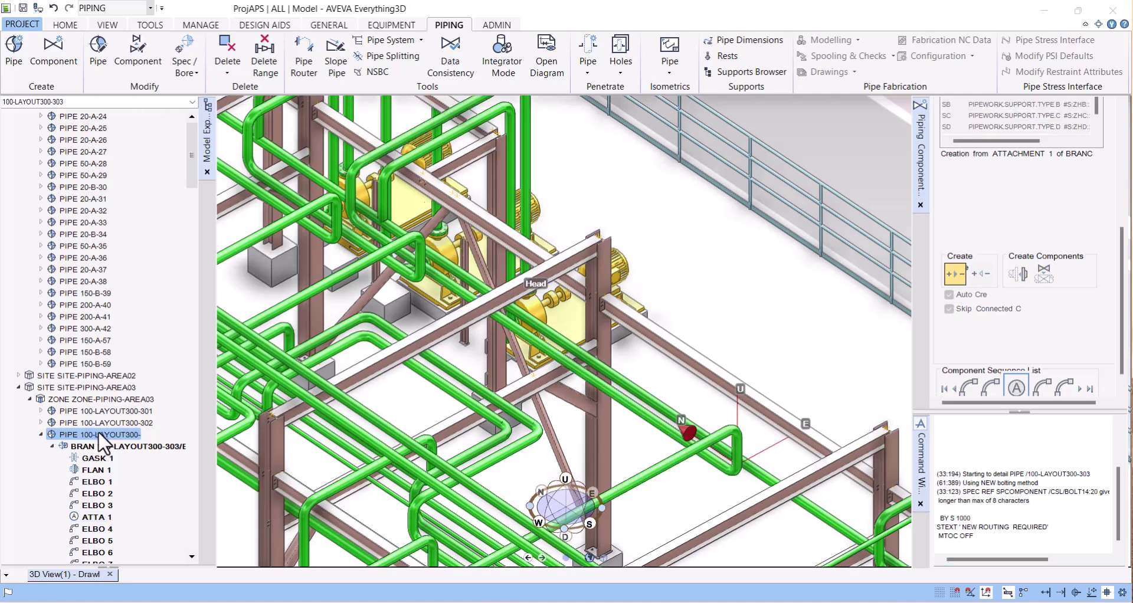
click(670, 59)
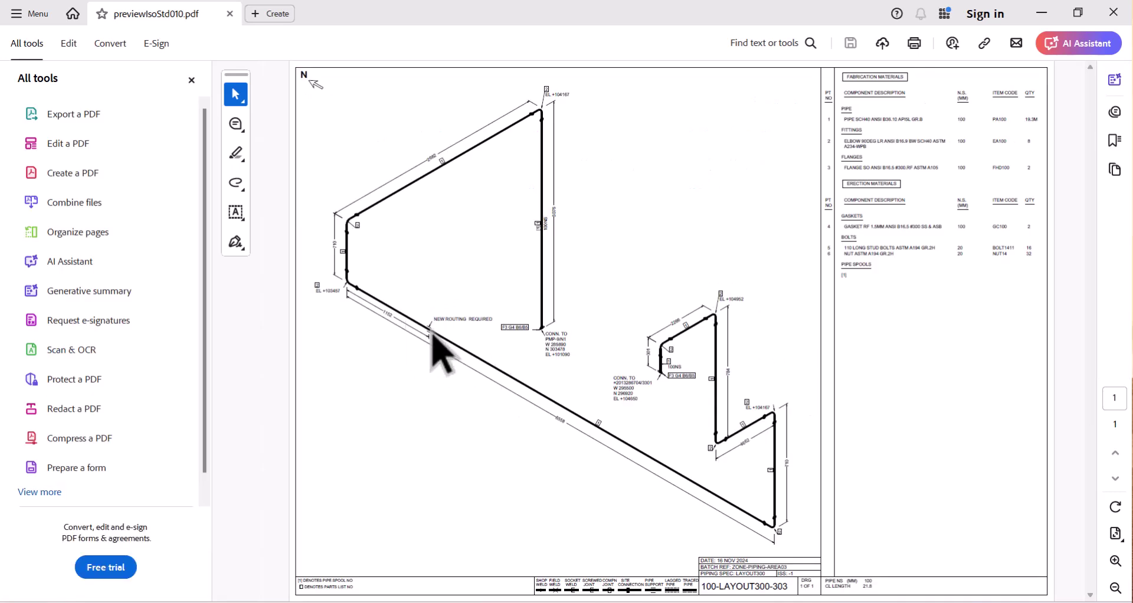
drag(434, 319, 498, 324)
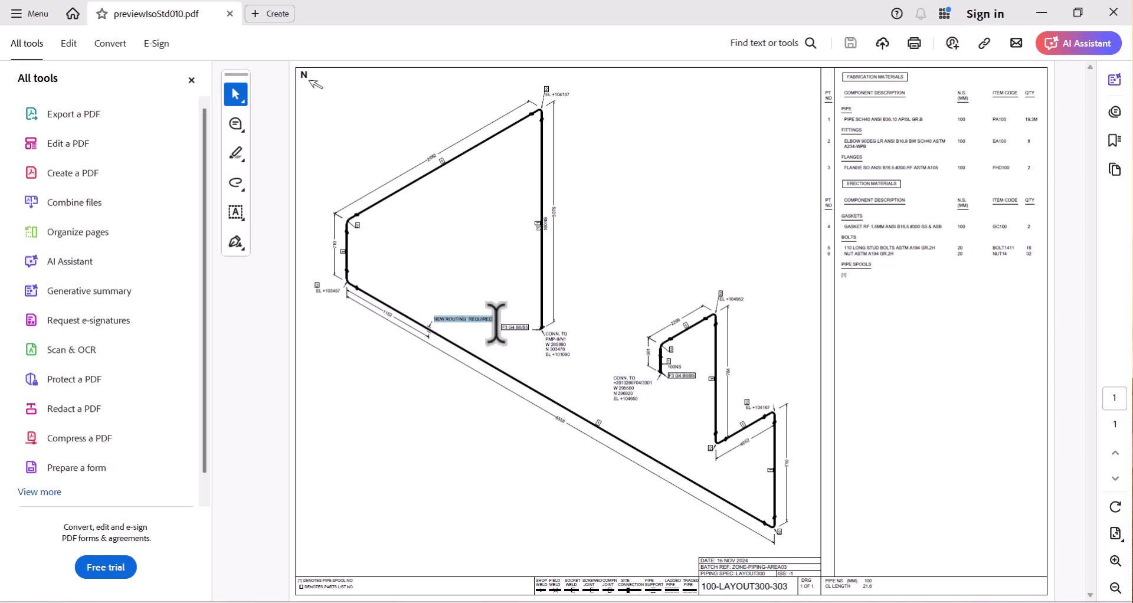
click(441, 333)
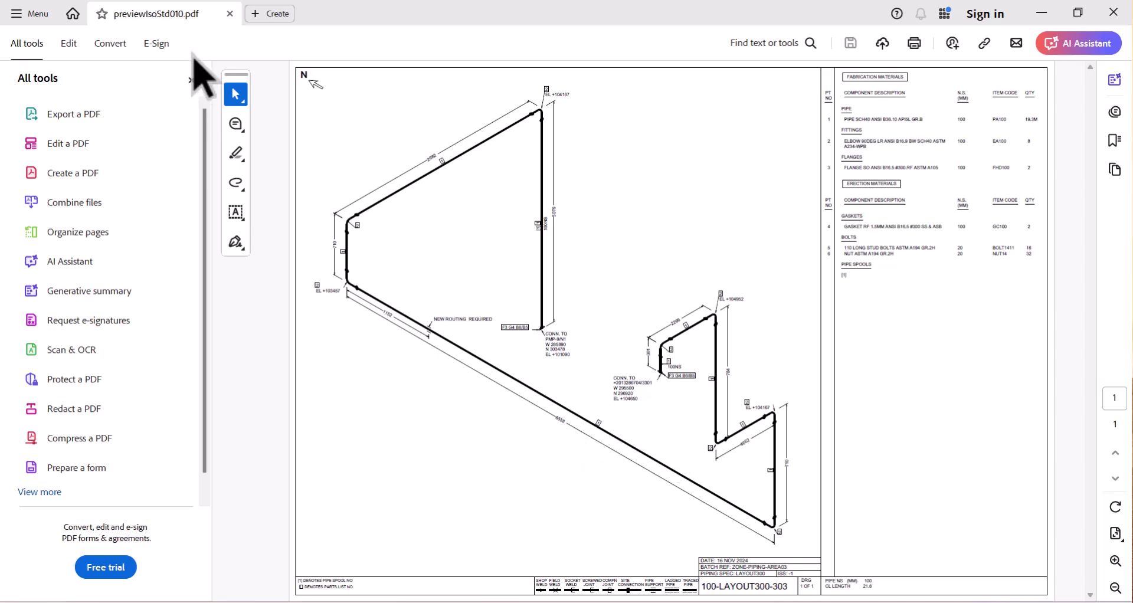
click(229, 14)
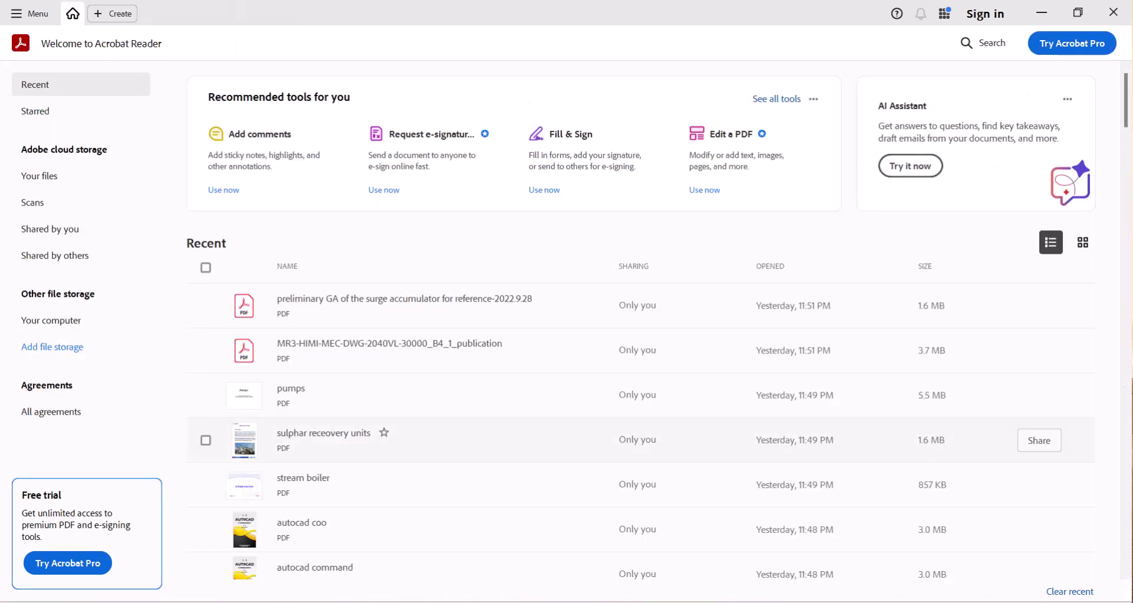
key(alt+Tab)
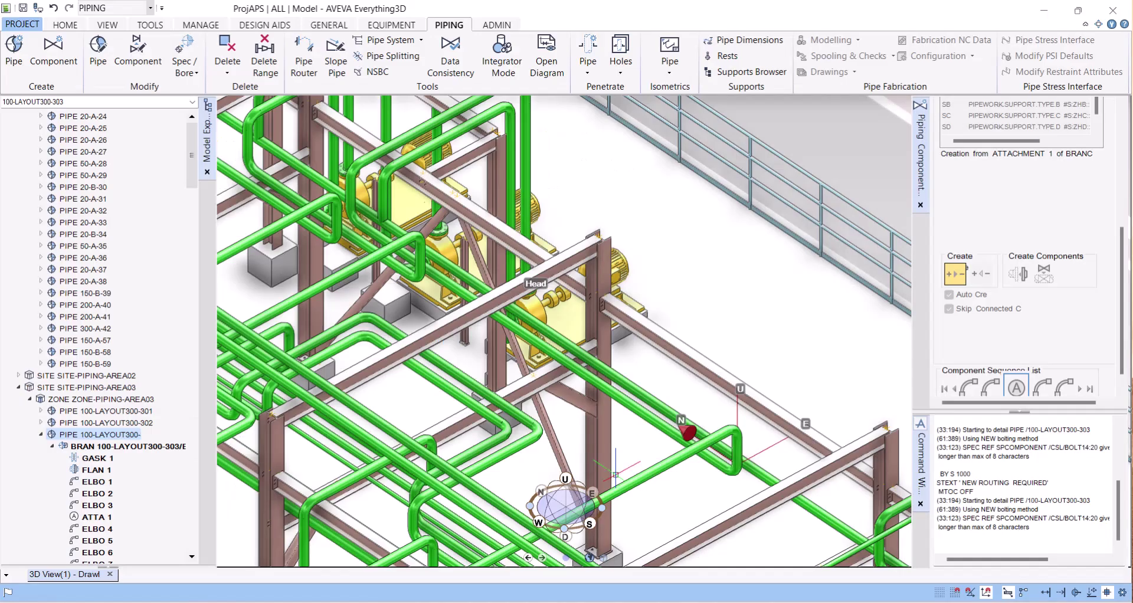
- Insert a PIPEWORK.SUPPORT.TYPE.A attachment after the first attachment and move it with BY S 2000 WRT /*
click(90, 517)
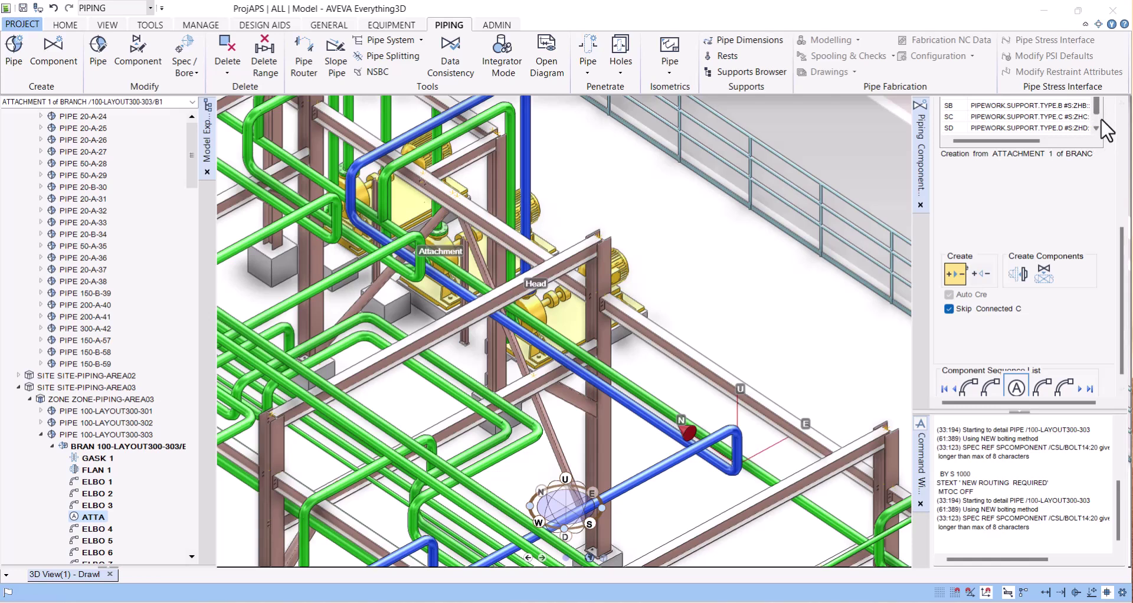
scroll(996, 207, up, 3)
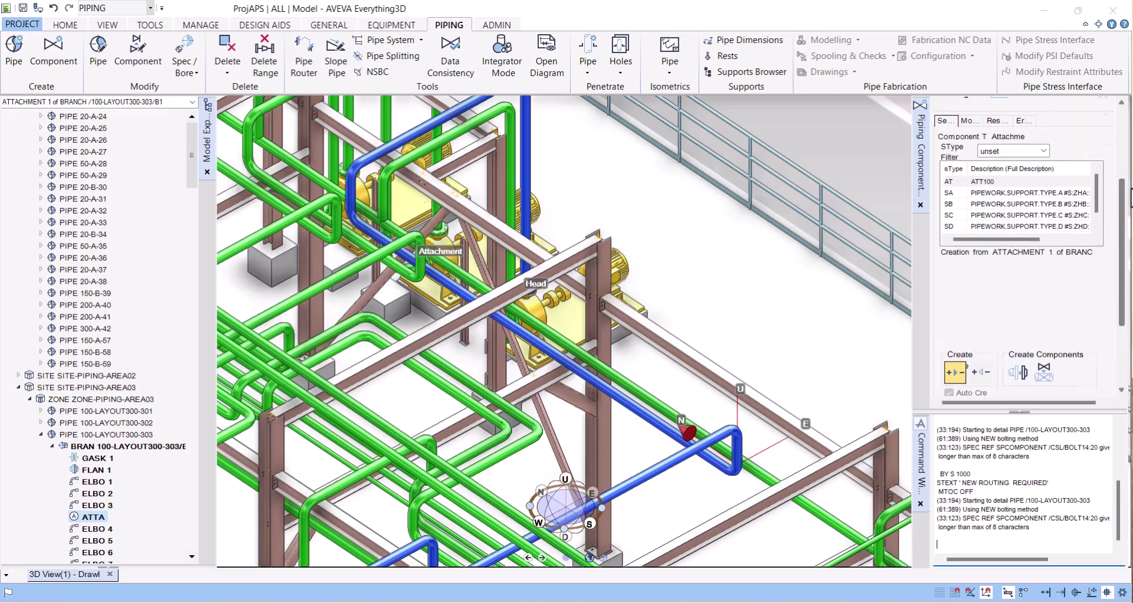
double_click(985, 198)
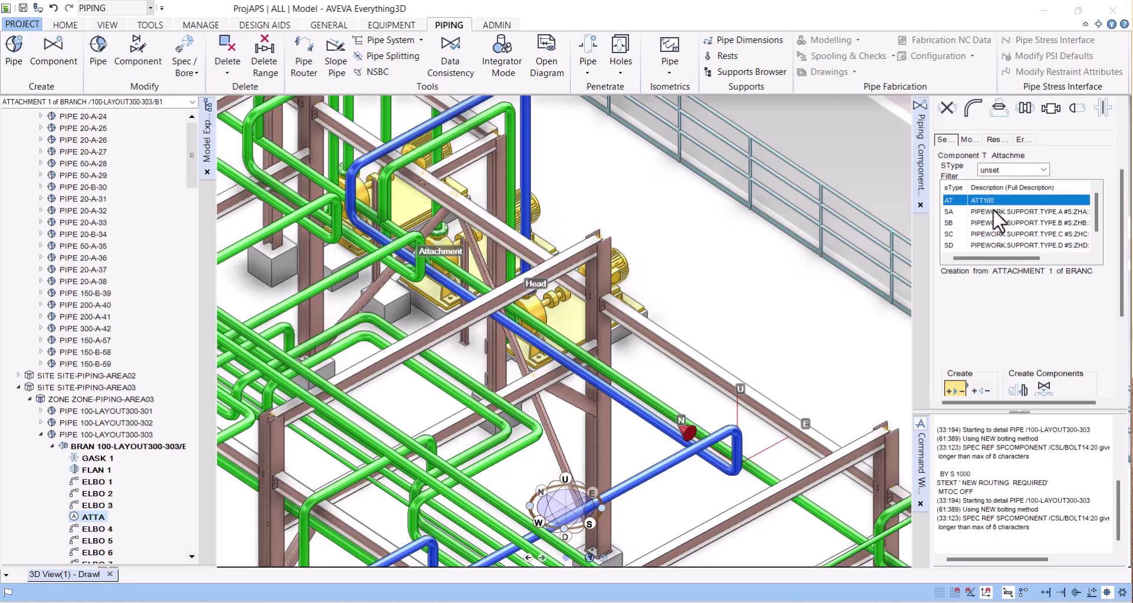
click(991, 211)
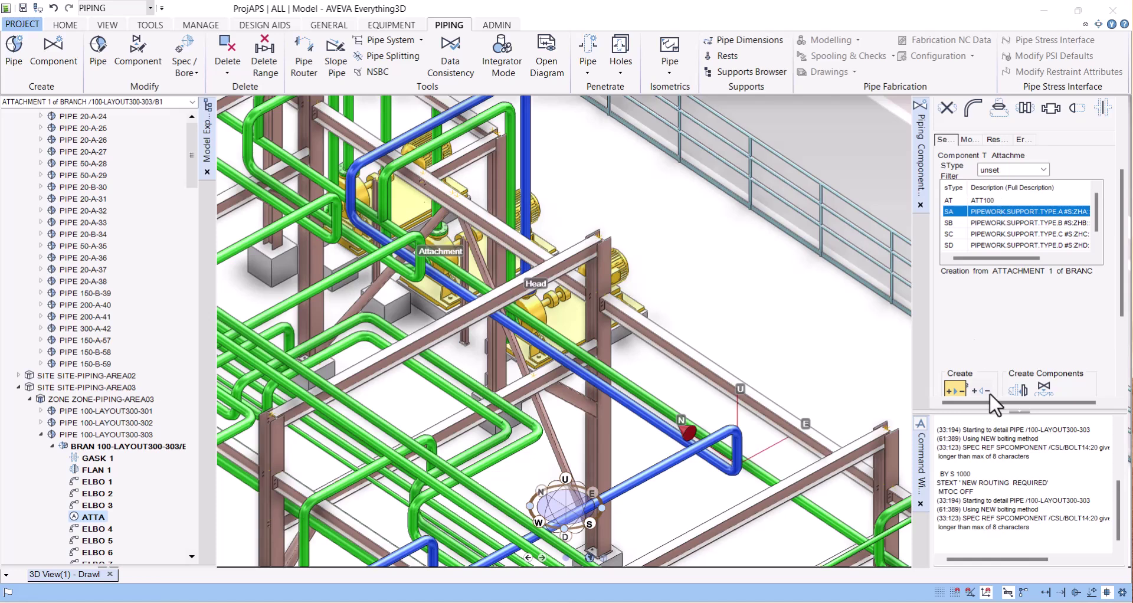
click(1018, 387)
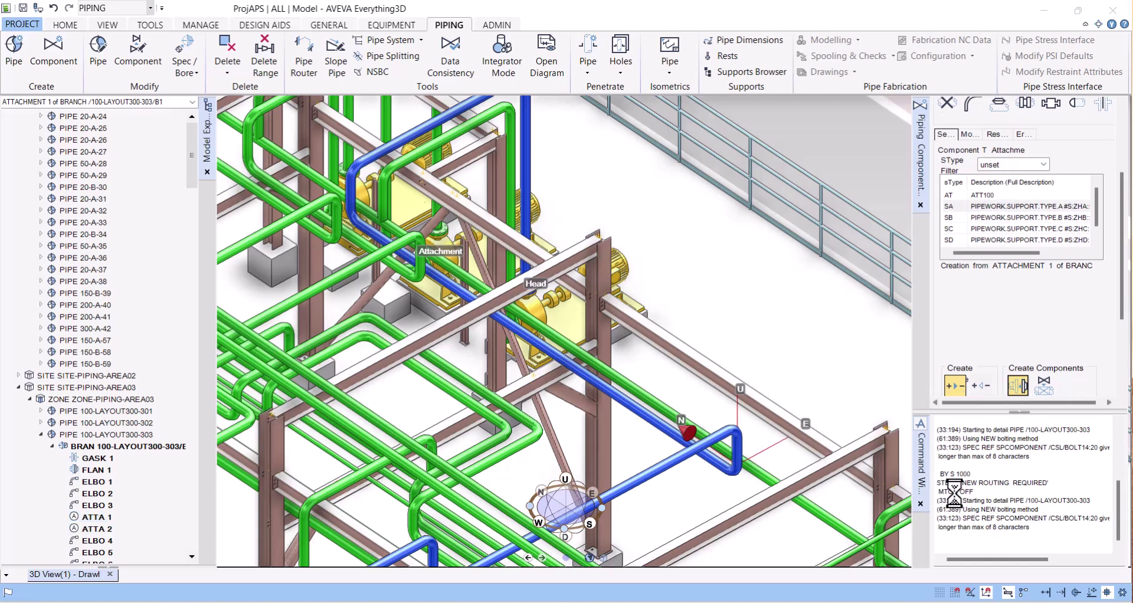
click(977, 542)
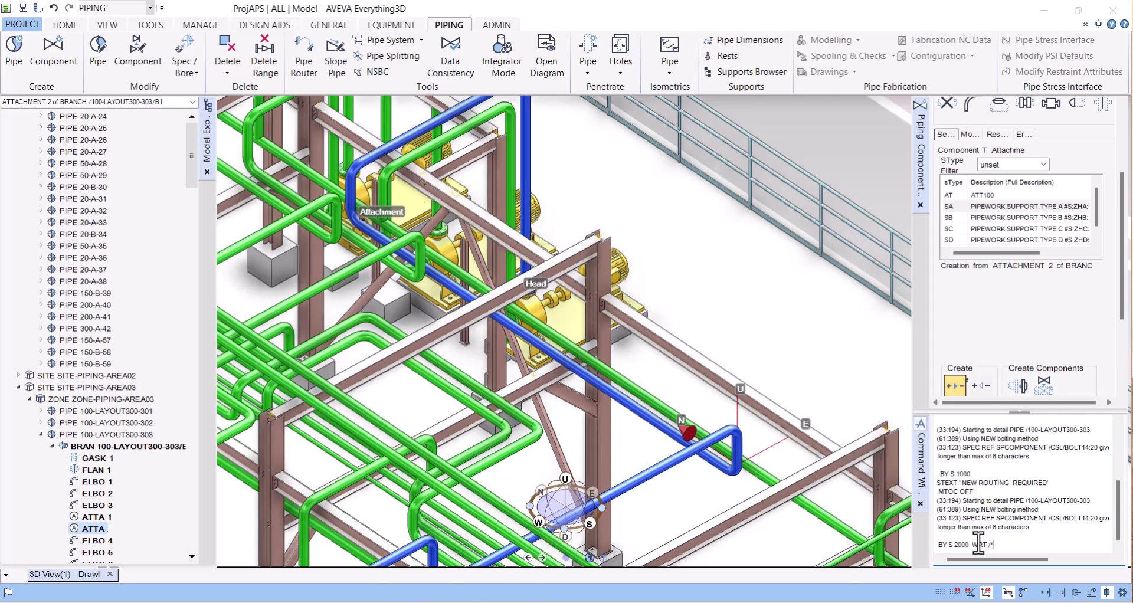
key(Return)
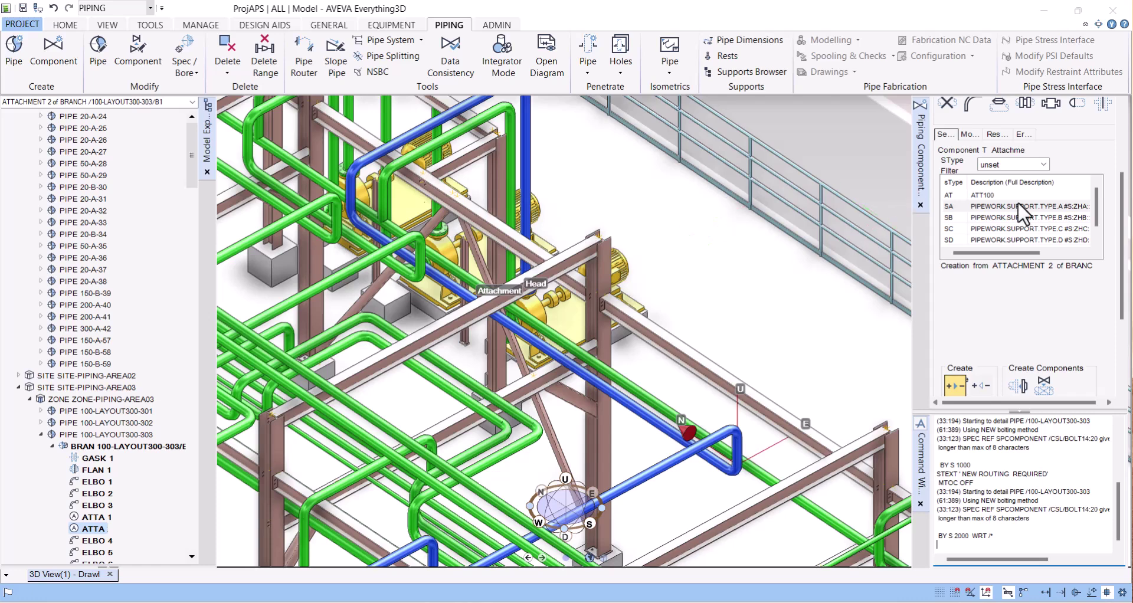
- Generate a new isometric of pipe 100-LAYOUT300-303 to check the type A support
click(97, 434)
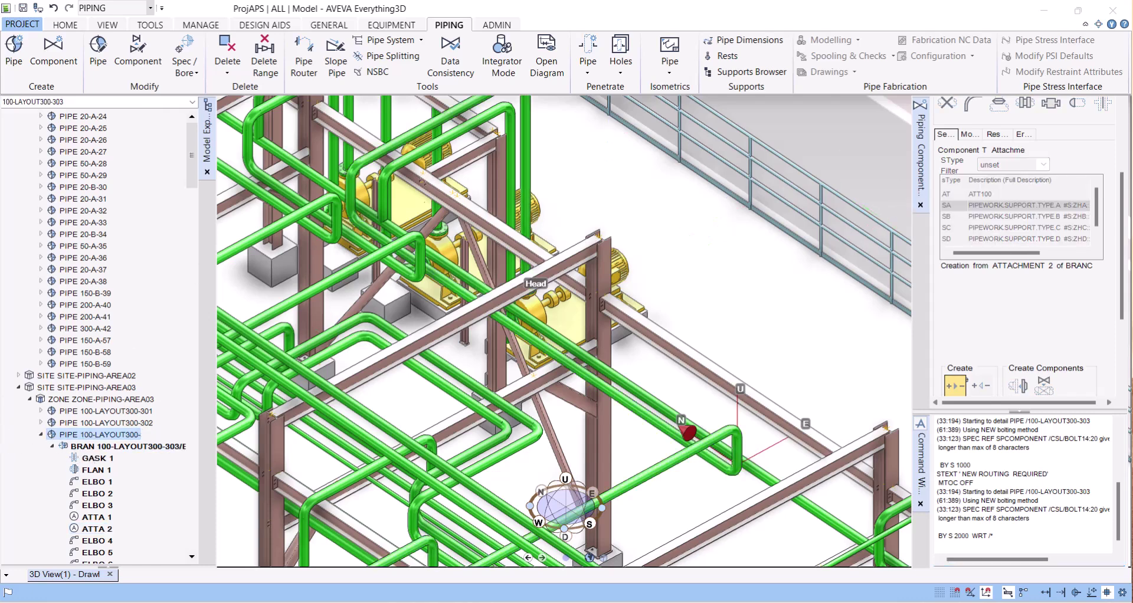
click(669, 47)
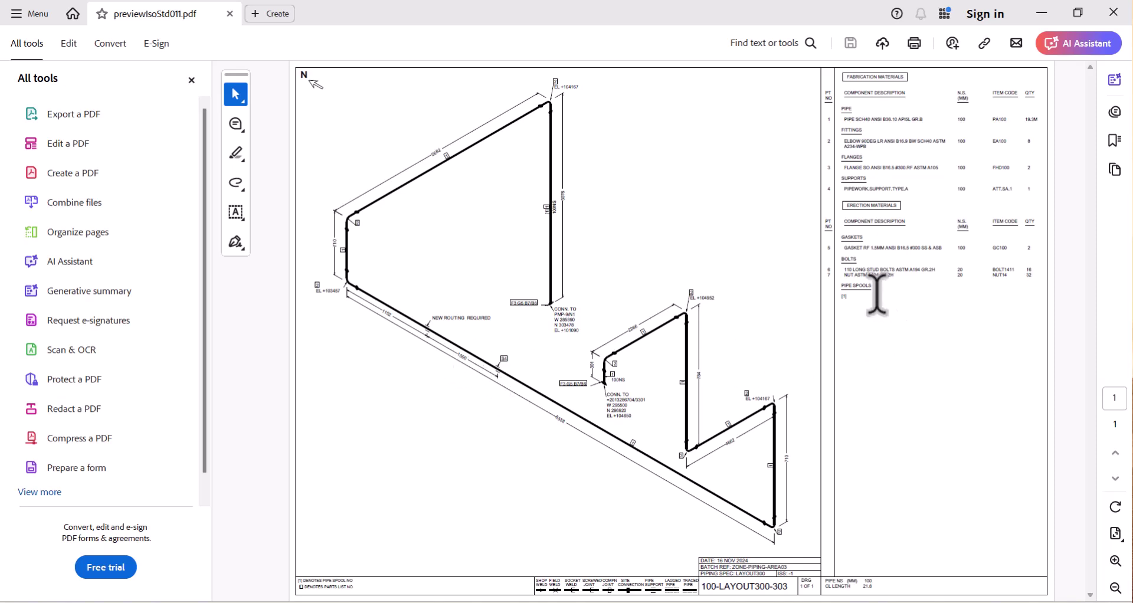
- Examine the SUPPORTS entry in the isometric's material list, including its description, item code and quantity
drag(842, 177, 883, 182)
click(936, 301)
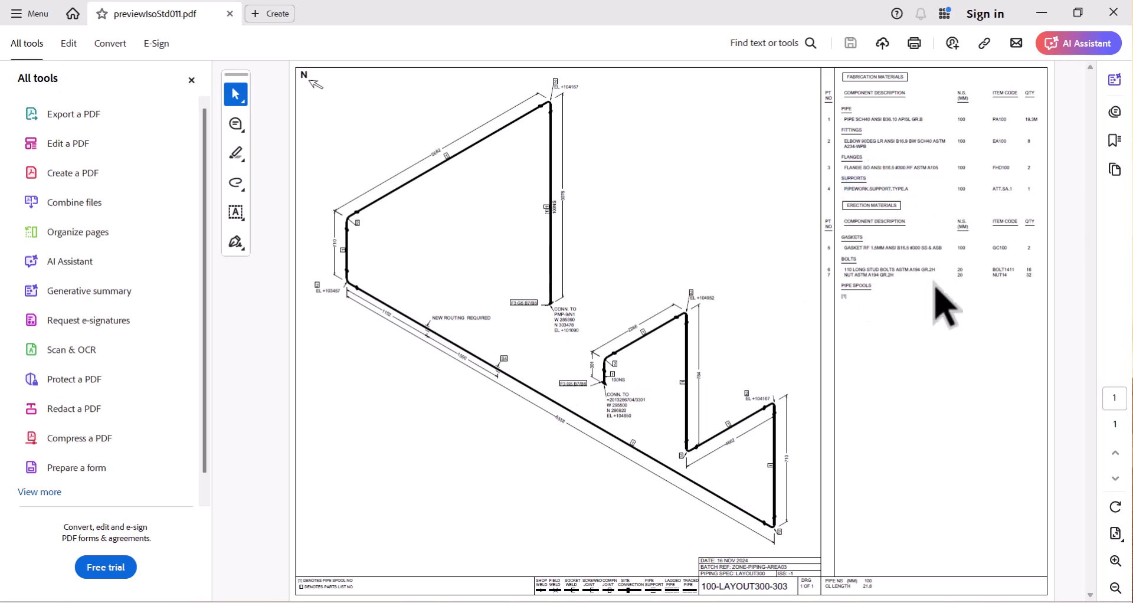
ctrl+scroll(909, 187, up, 2)
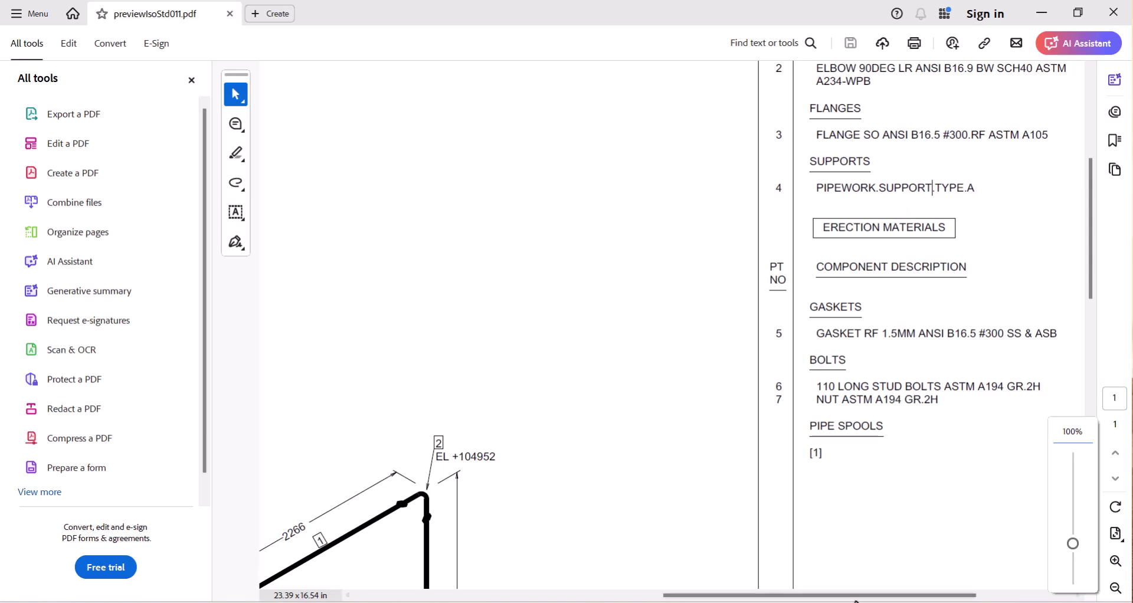
ctrl+scroll(890, 185, up, 2)
drag(554, 154, 1031, 192)
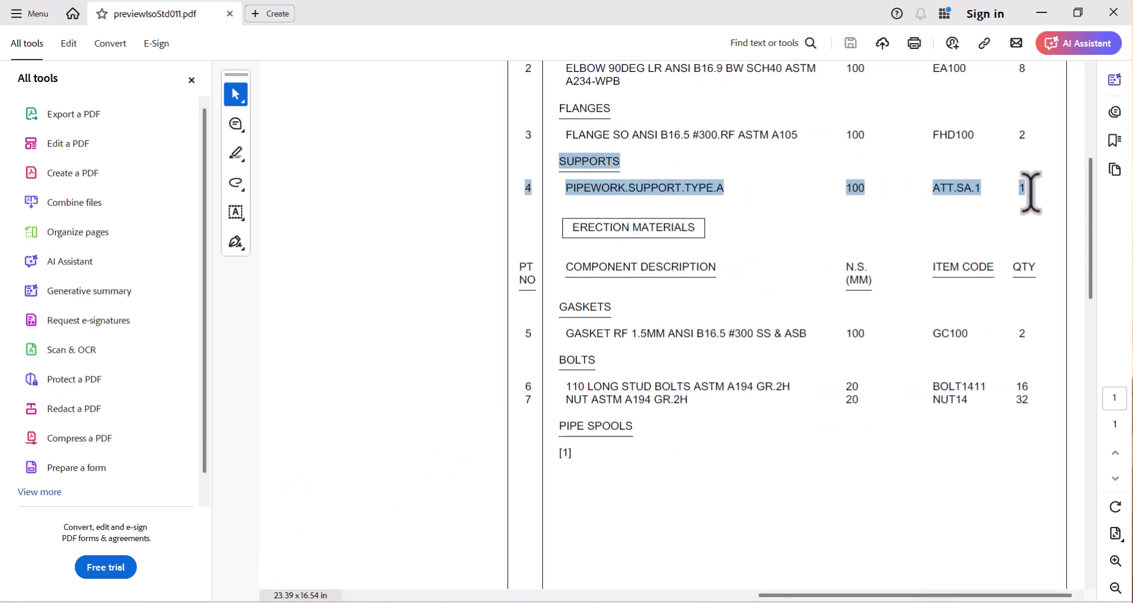
click(783, 266)
ctrl+scroll(787, 268, down, 2)
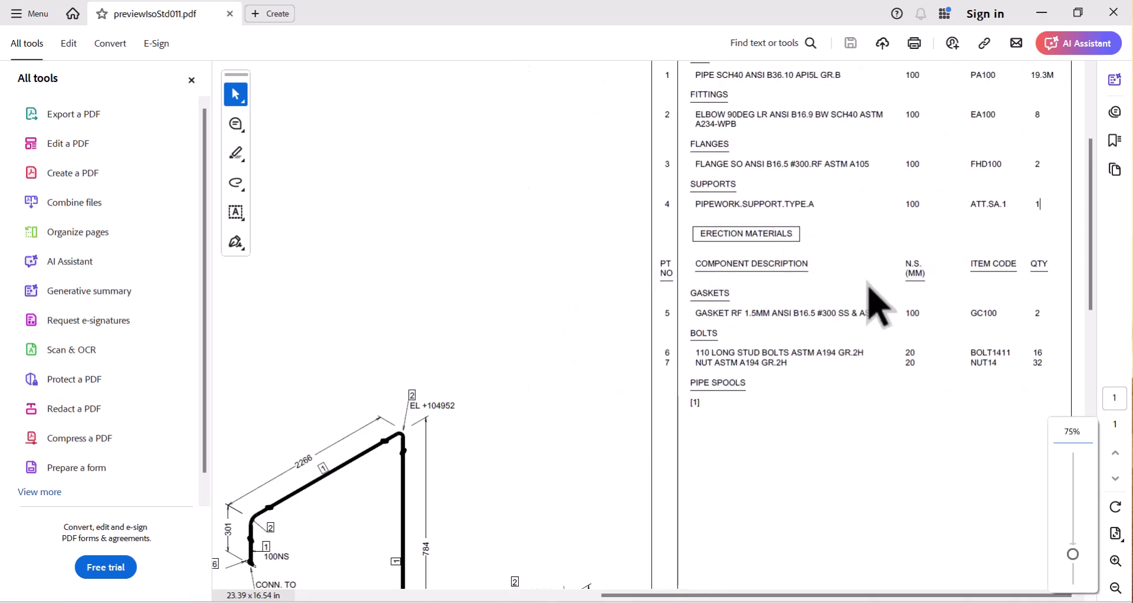
scroll(872, 299, down, 1)
ctrl+scroll(870, 292, down, 1)
ctrl+scroll(867, 283, down, 2)
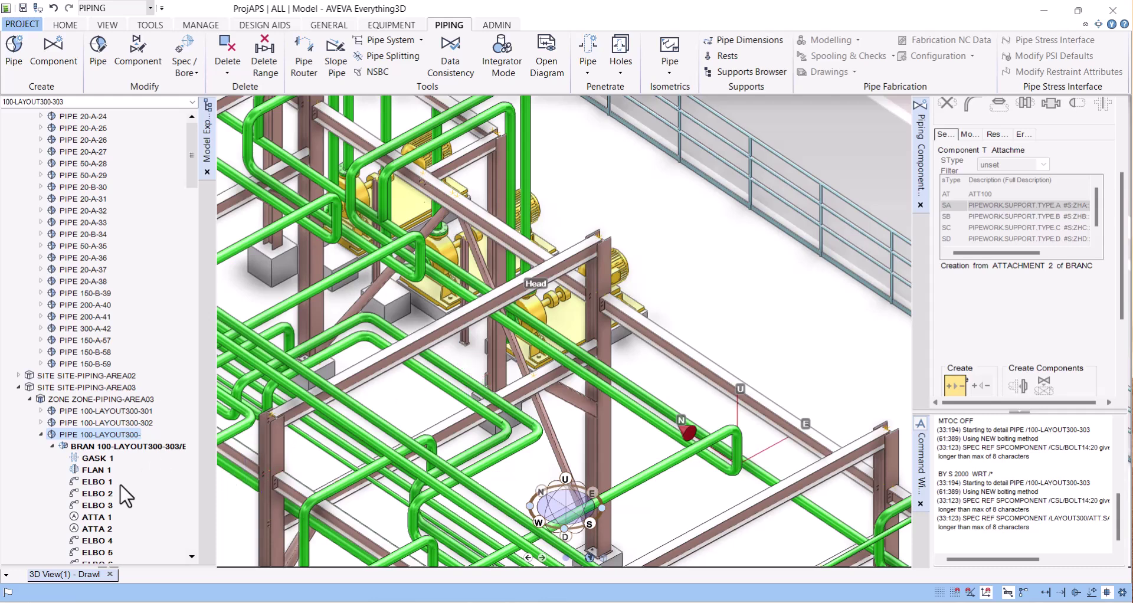
- Insert an ATT100 attachment after the second attachment in pipe 100-LAYOUT300-303
click(92, 529)
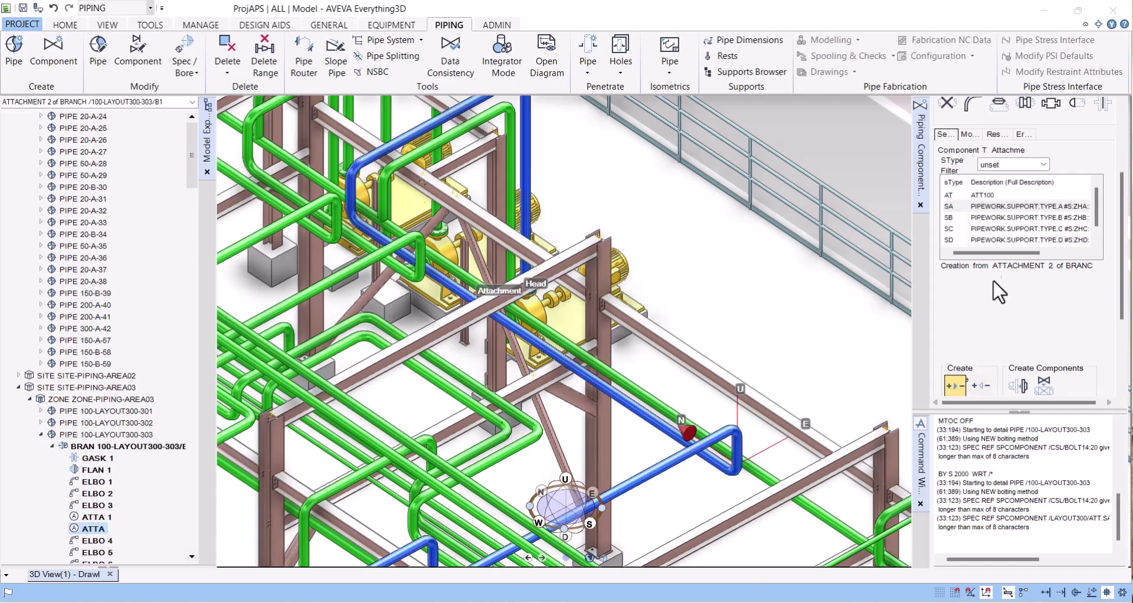
click(967, 194)
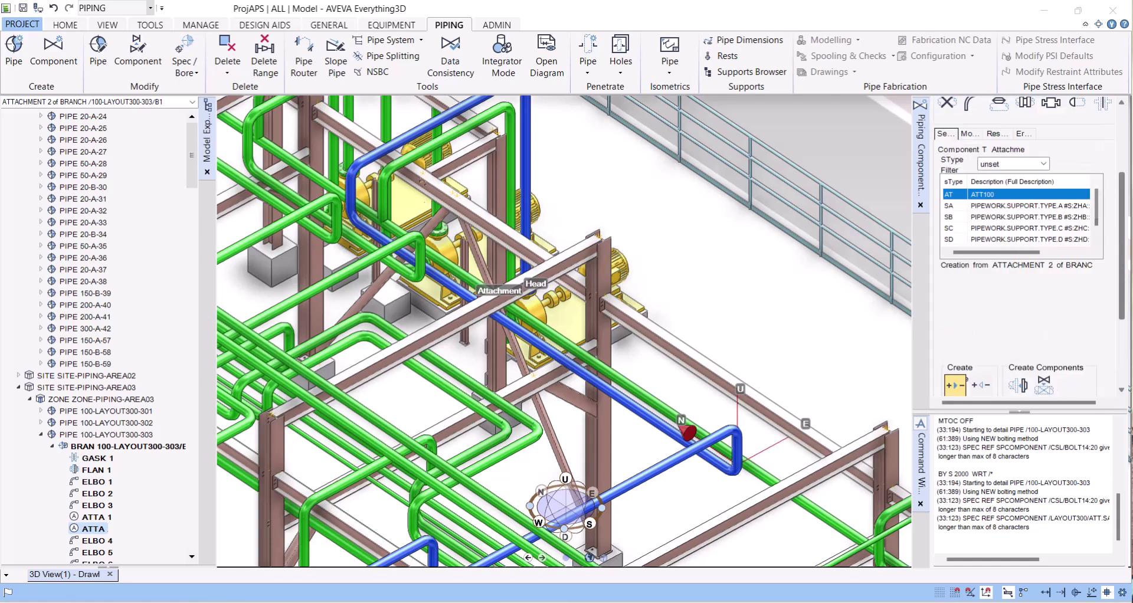
click(1020, 384)
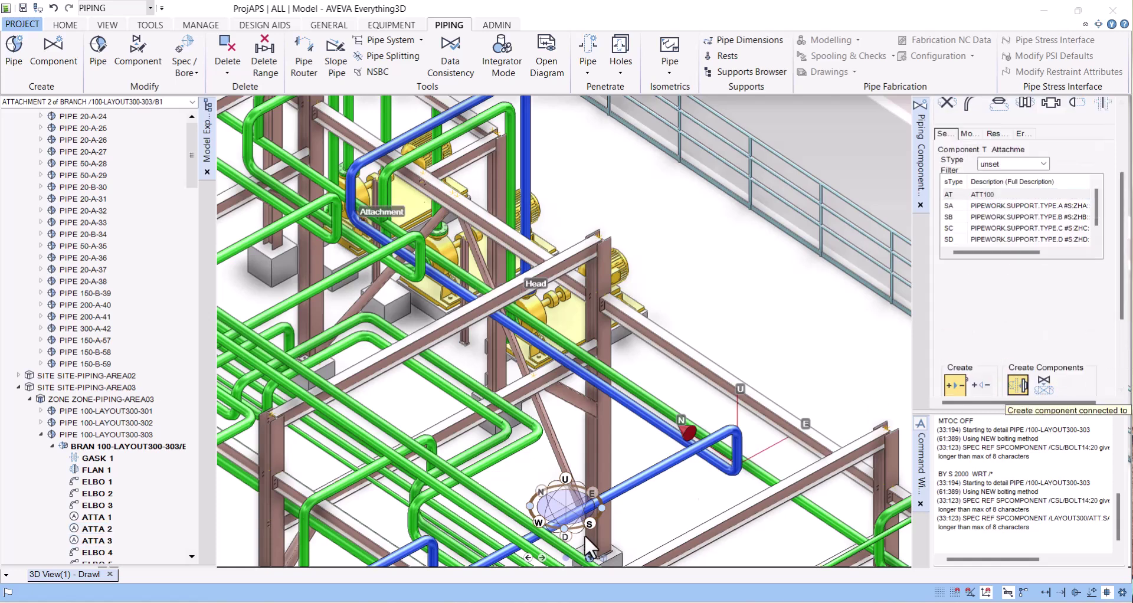
- Move the third attachment with the command BY S 4000 and set its ATTY to XXXXX
click(1011, 544)
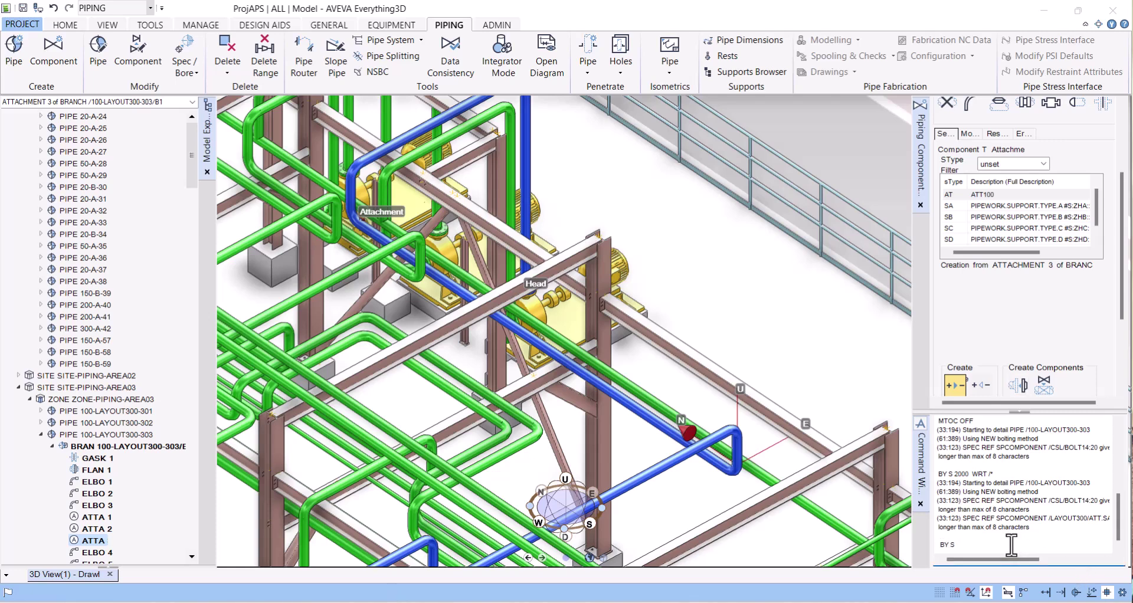
text(BY S 4000)
key(Return)
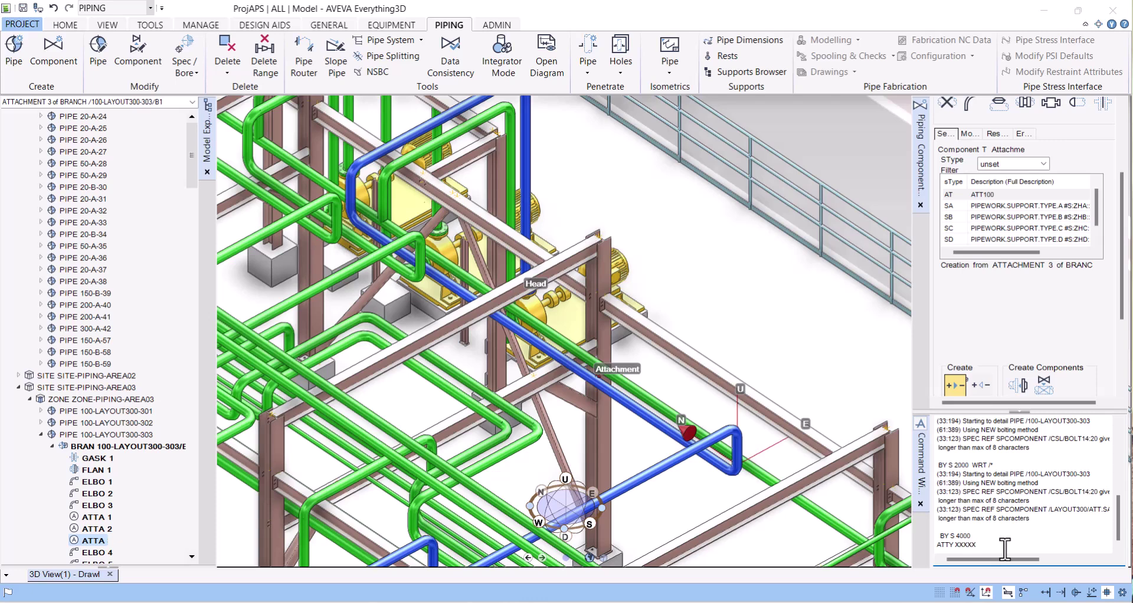
key(Return)
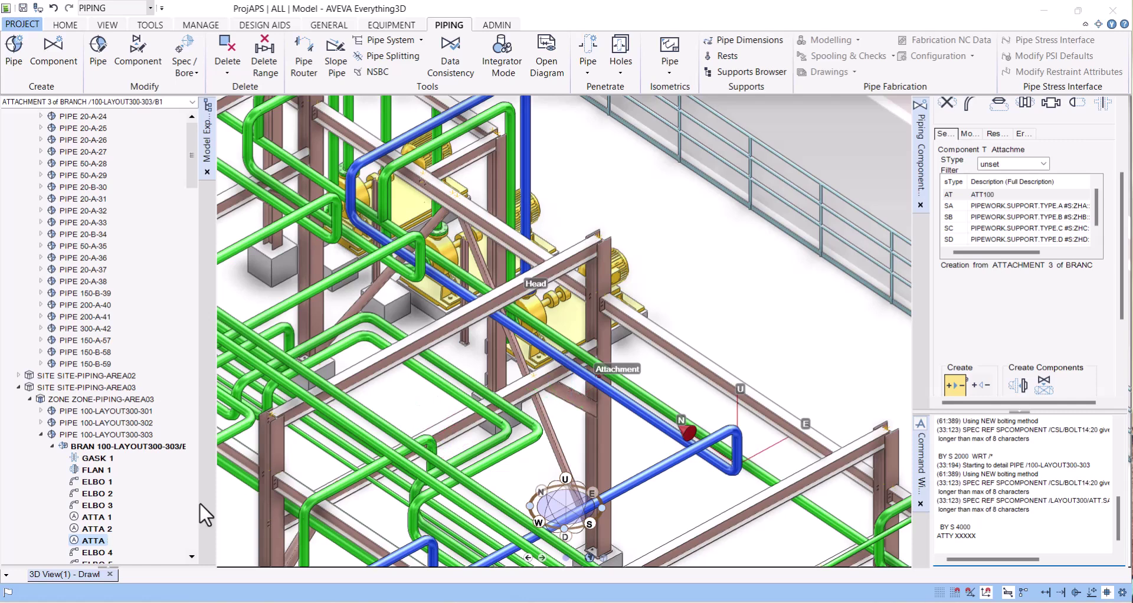
- Generate a new isometric of pipe 100-LAYOUT300-303 and review each of its sheets
click(114, 446)
click(125, 437)
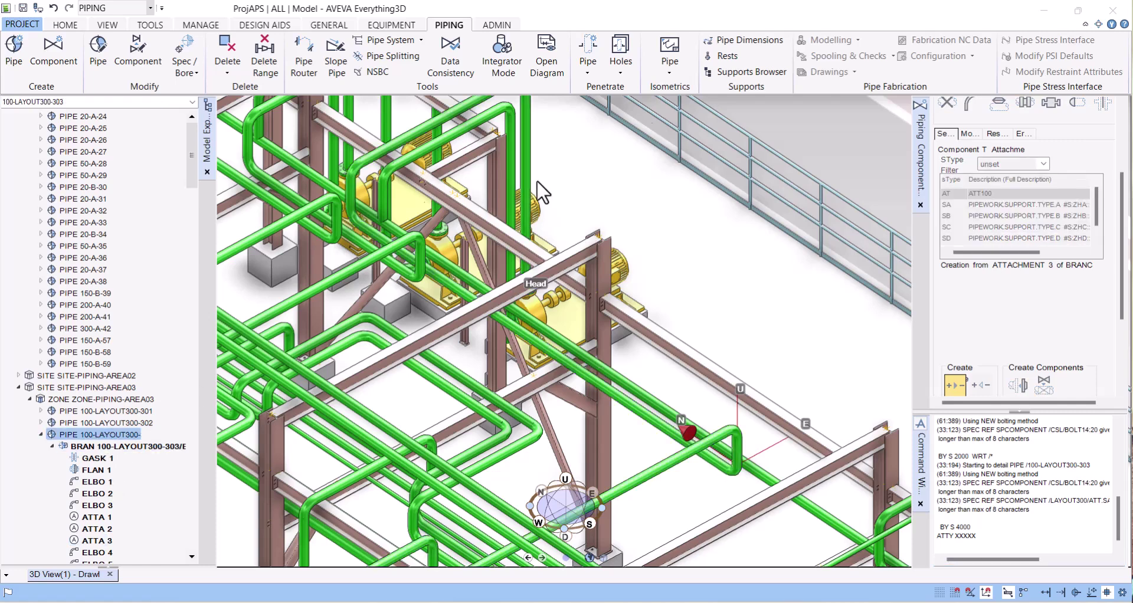
click(669, 50)
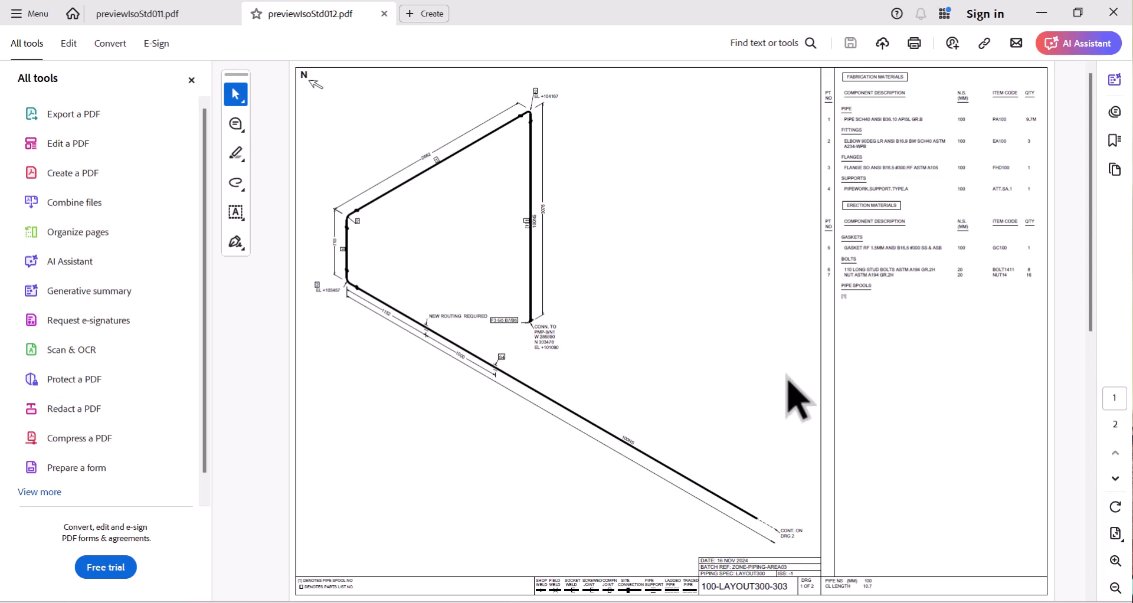
scroll(789, 397, down, 2)
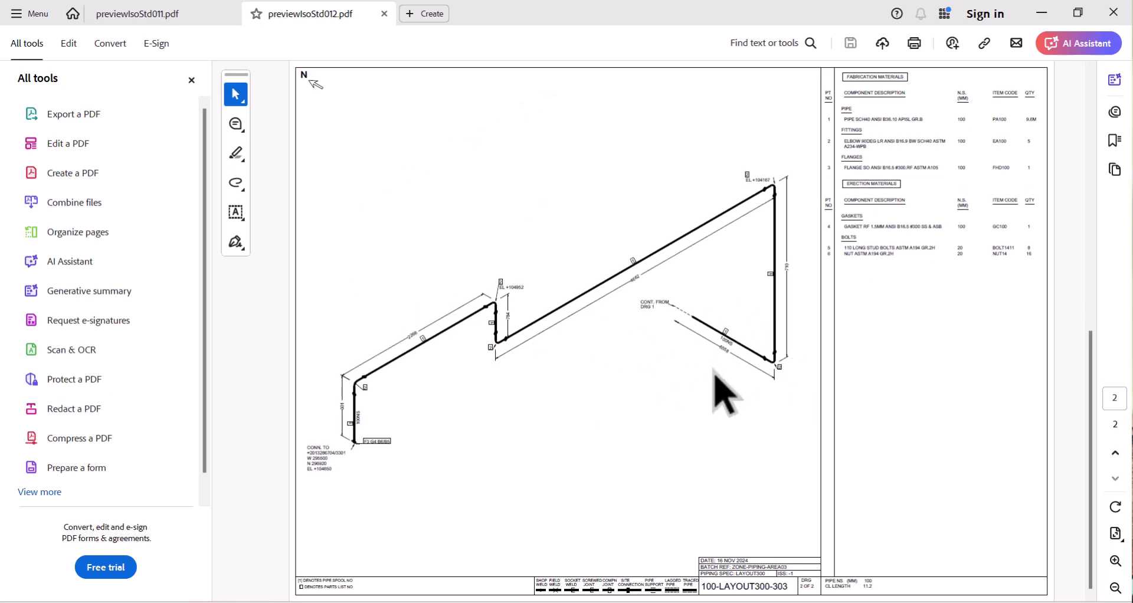
scroll(725, 394, up, 2)
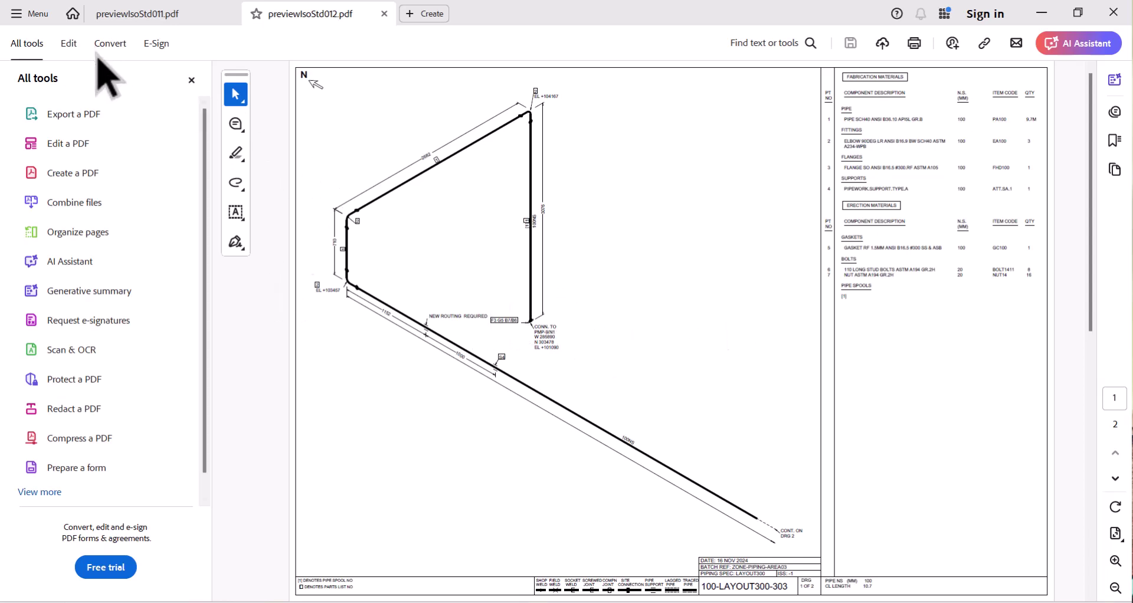
- Compare the new isometric with the earlier preview previewIsoStd011.pdf
click(177, 13)
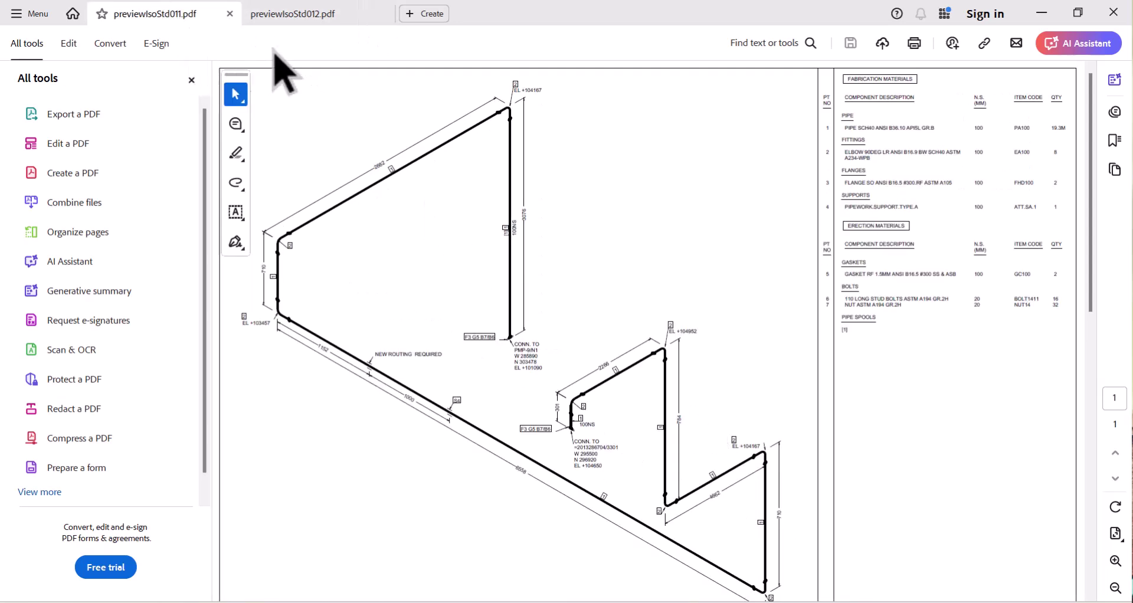
click(298, 18)
scroll(649, 407, down, 3)
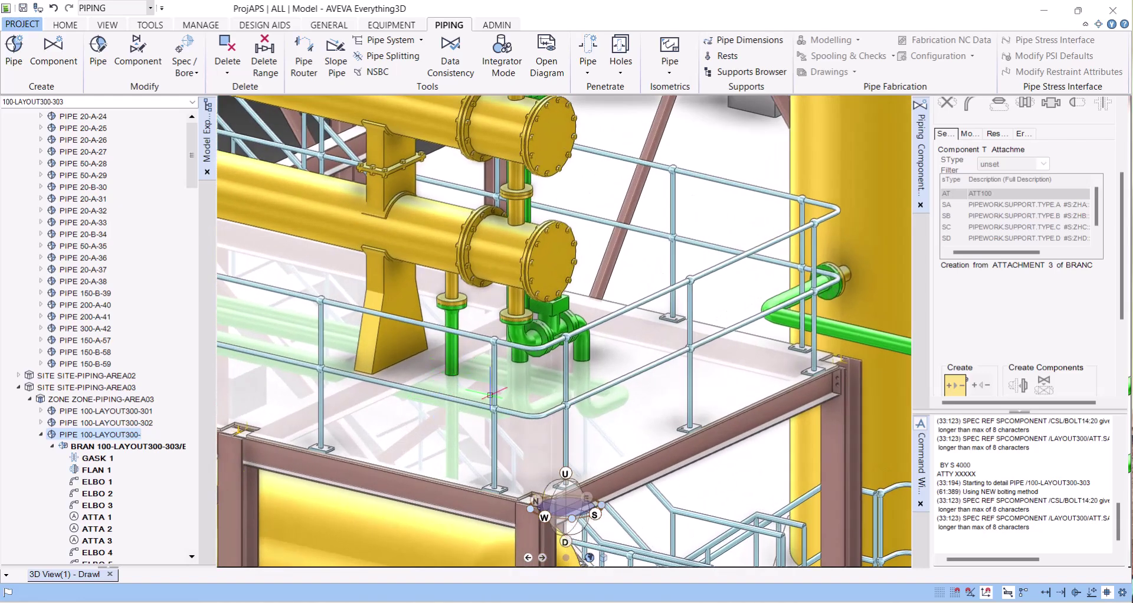
- Generate an isometric of pipe 80-B-7, the vertical pipe through the platform floor, and return to AVEVA Everything3D
click(454, 354)
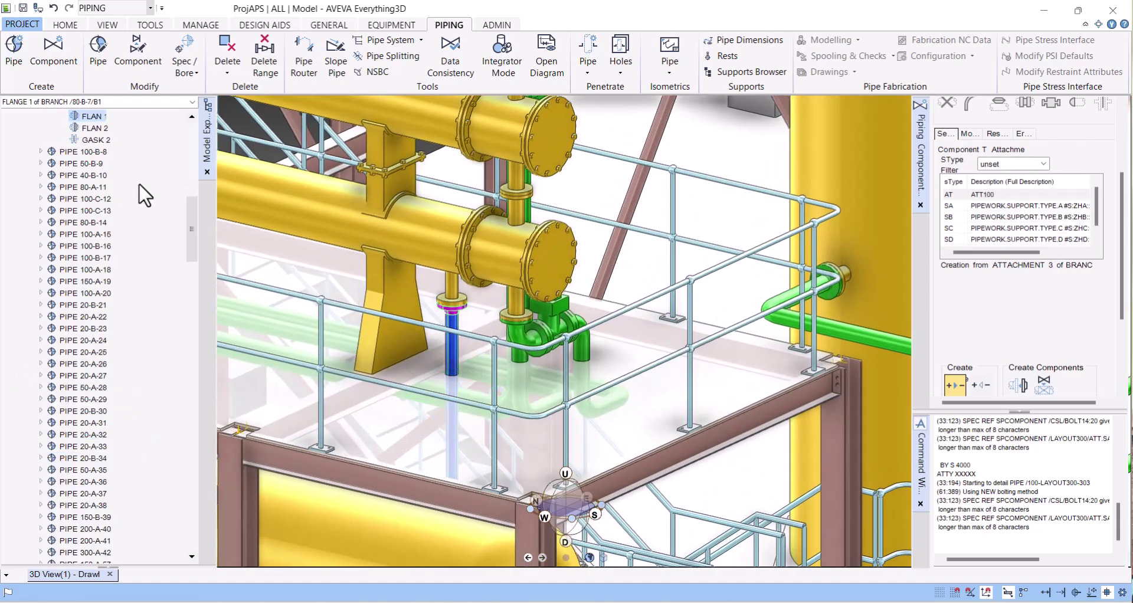
scroll(96, 183, up, 2)
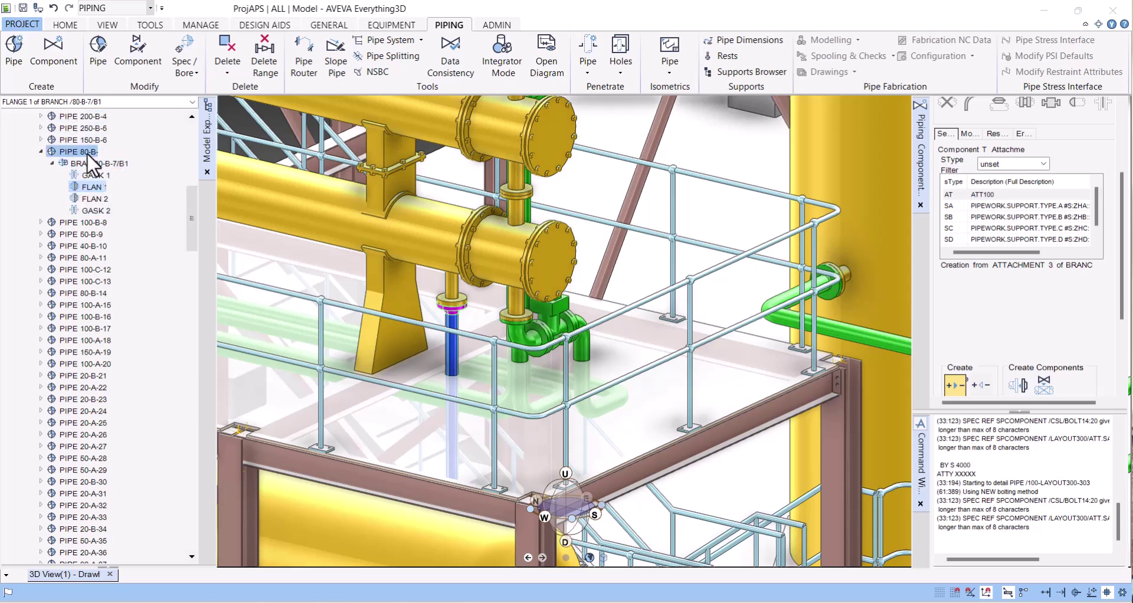
click(88, 154)
click(669, 53)
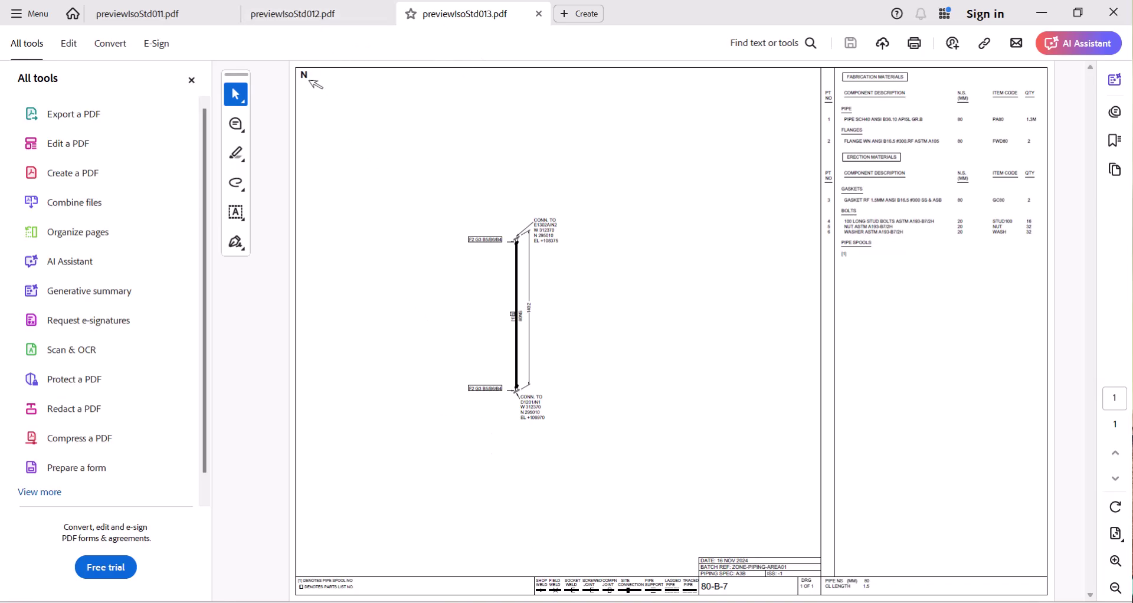
key(alt+Tab)
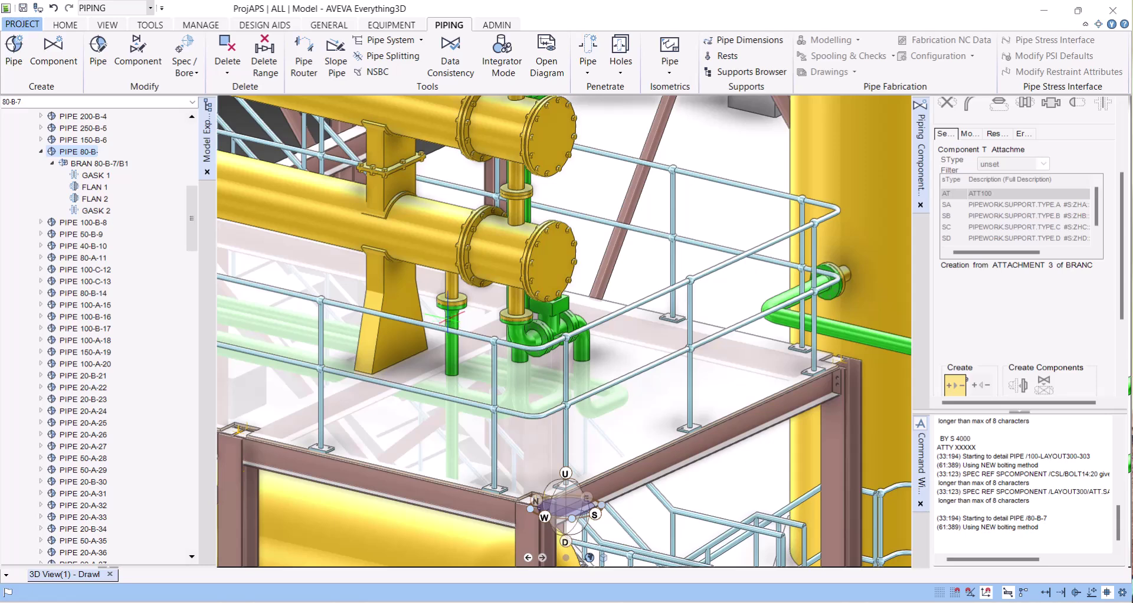
- Set branch 80-B-7/B1 as the working branch for creating piping components
click(450, 305)
click(94, 164)
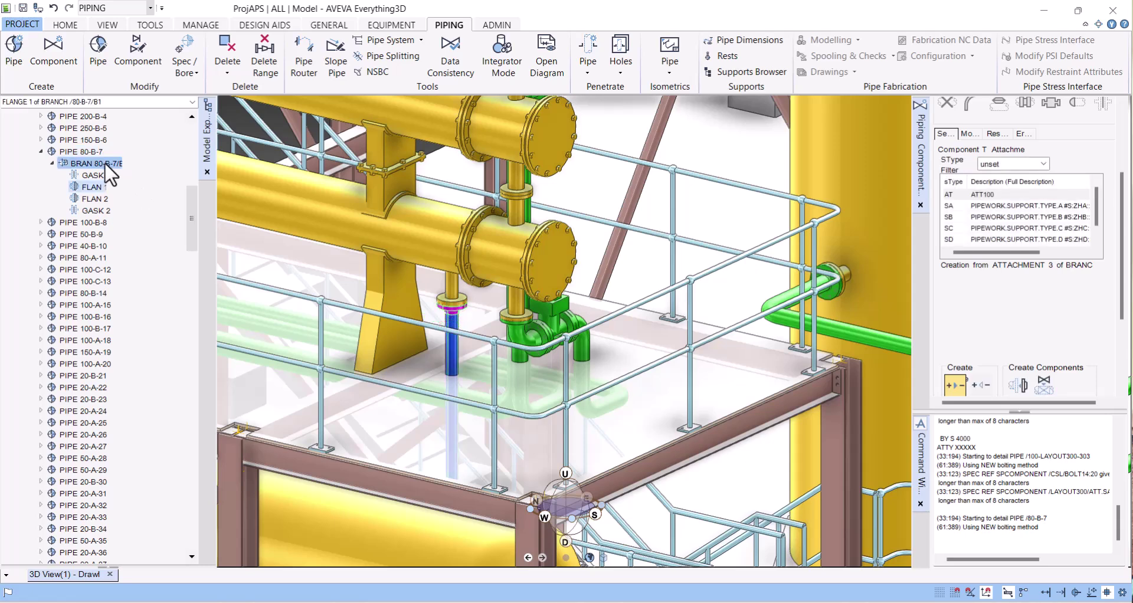
scroll(1124, 272, up, 3)
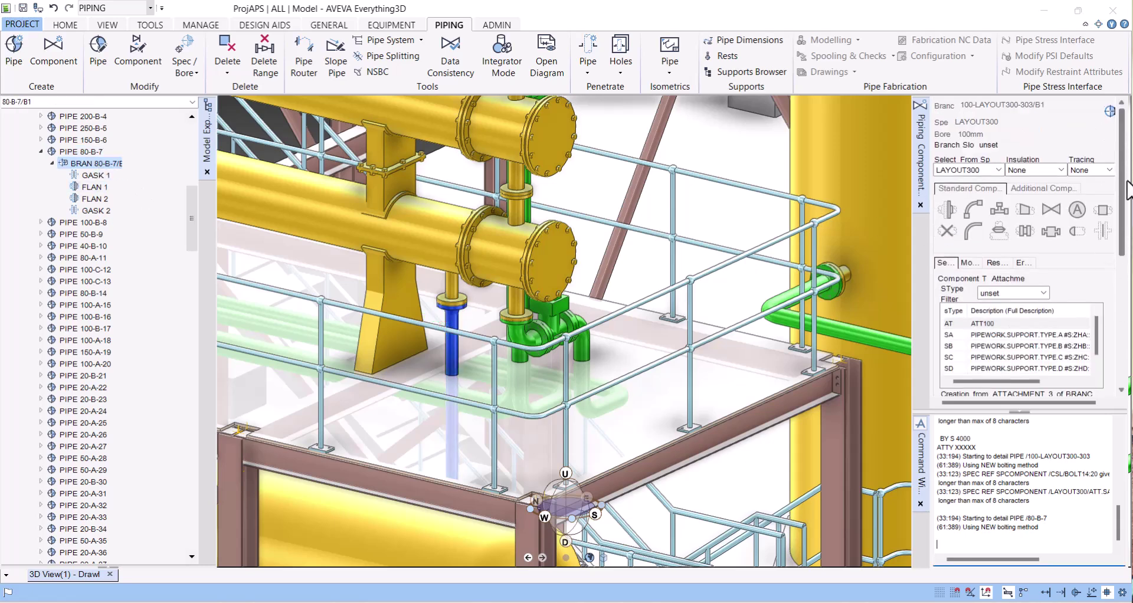
click(1107, 112)
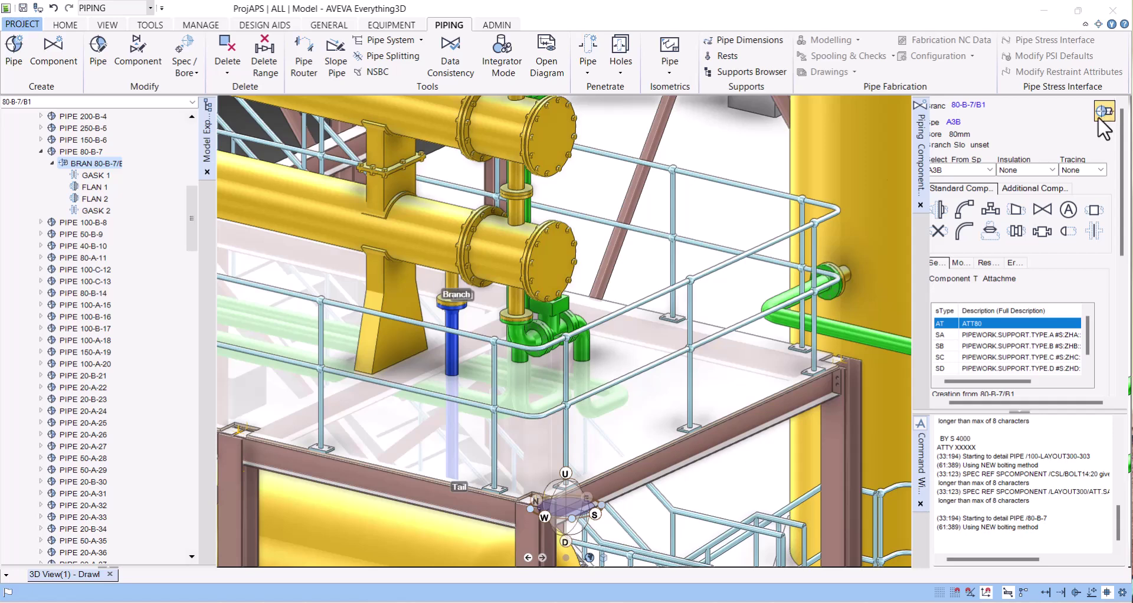
- Insert a FLOR Penetration ATTA attachment after the first flange of branch 80-B-7/B1
click(95, 187)
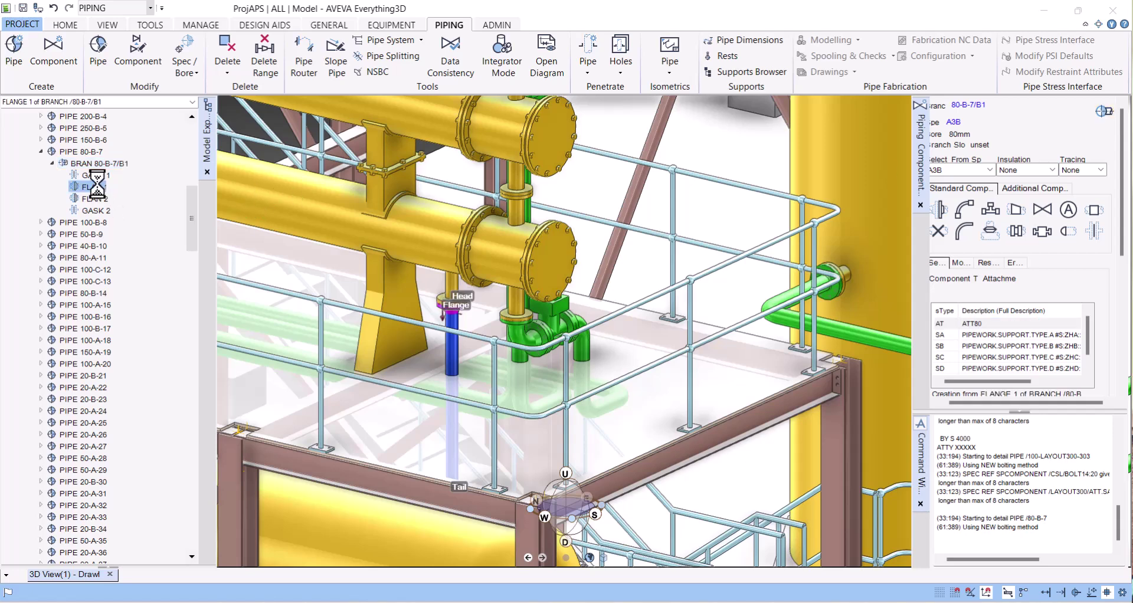
drag(1092, 343, 1089, 356)
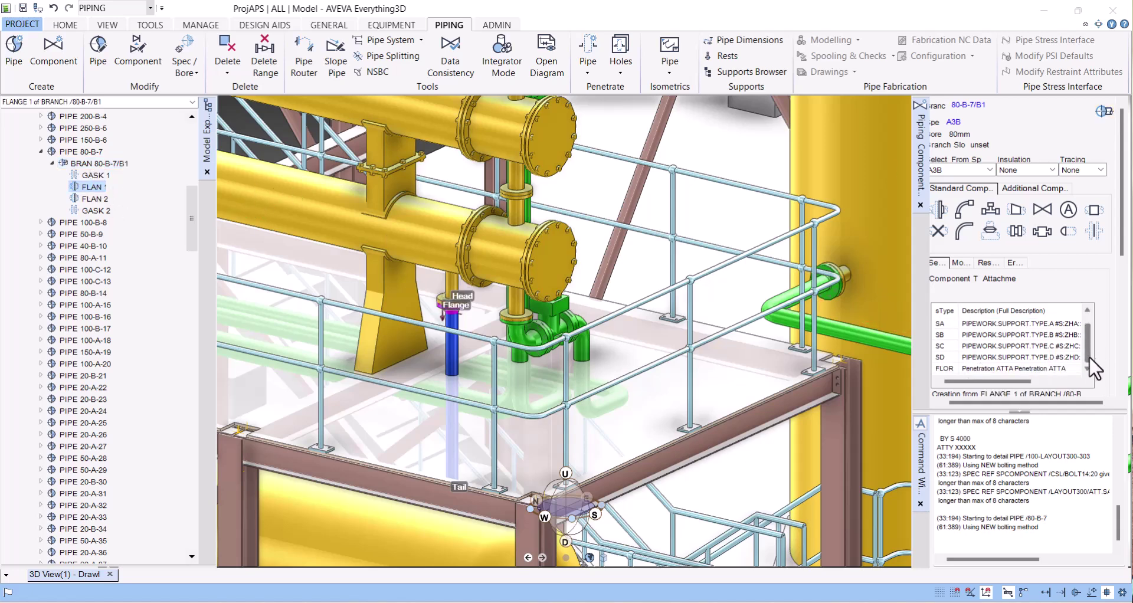
click(978, 368)
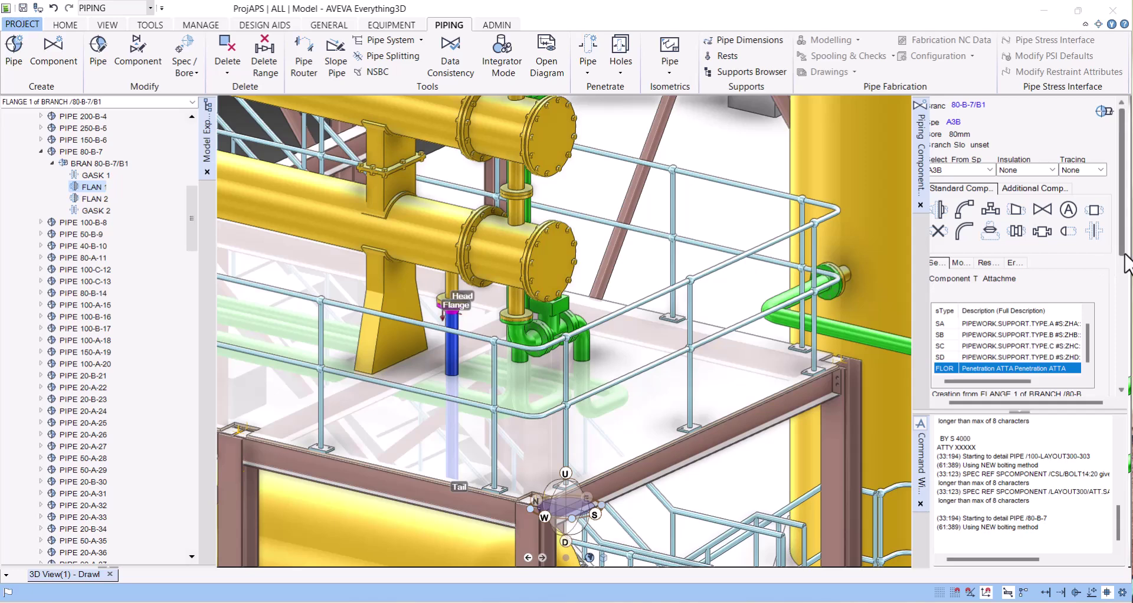
scroll(1121, 236, down, 5)
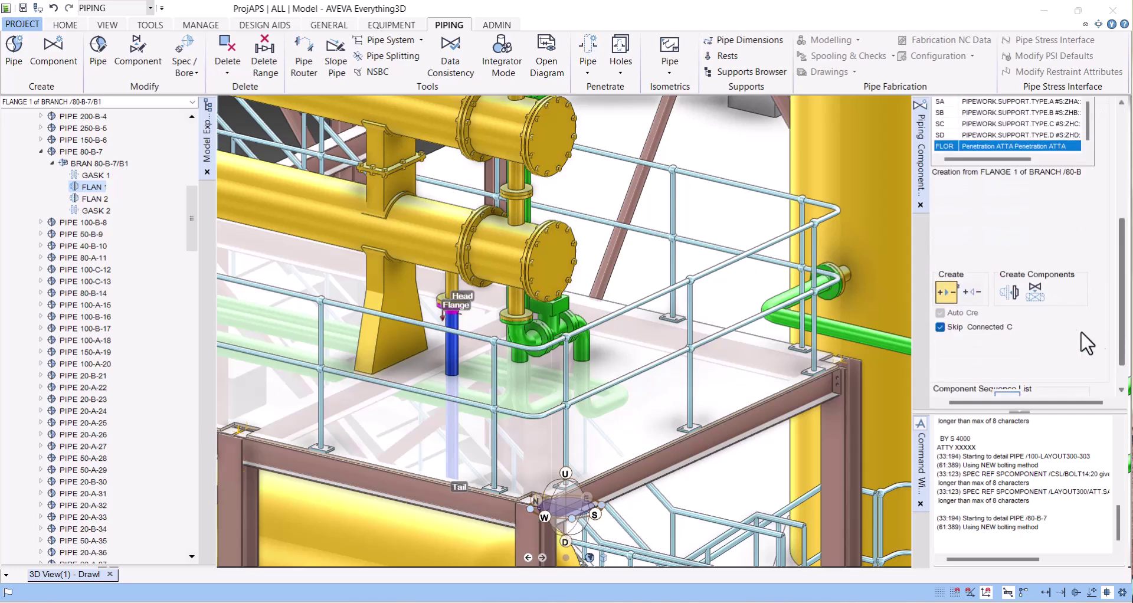
click(1009, 291)
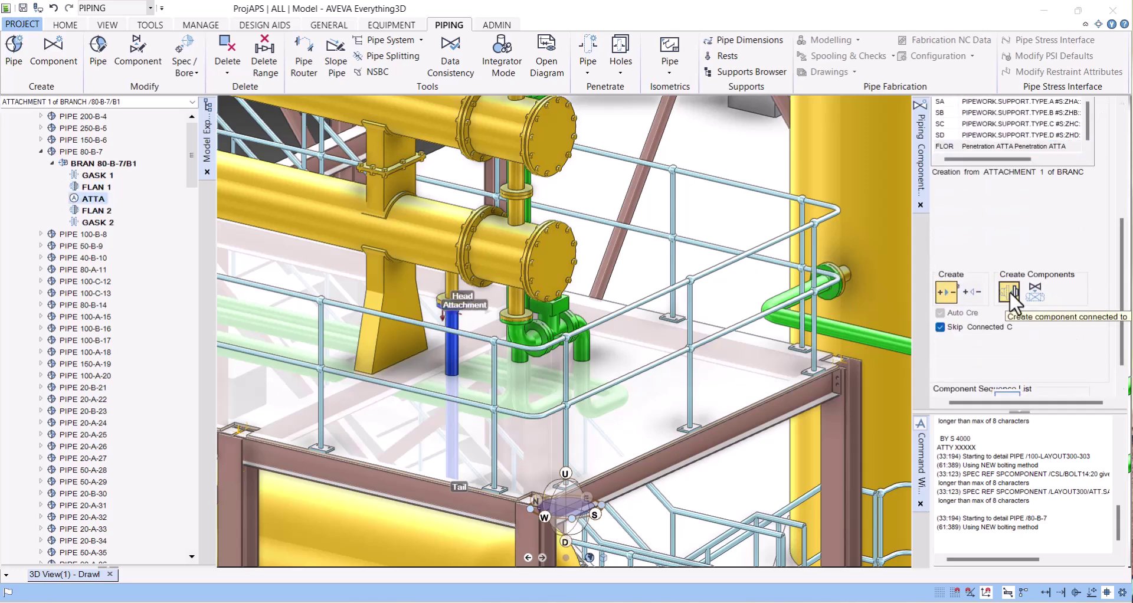
- Position the penetration attachment at floor level with the command THRO ID@, picking the platform floor as the element
click(973, 542)
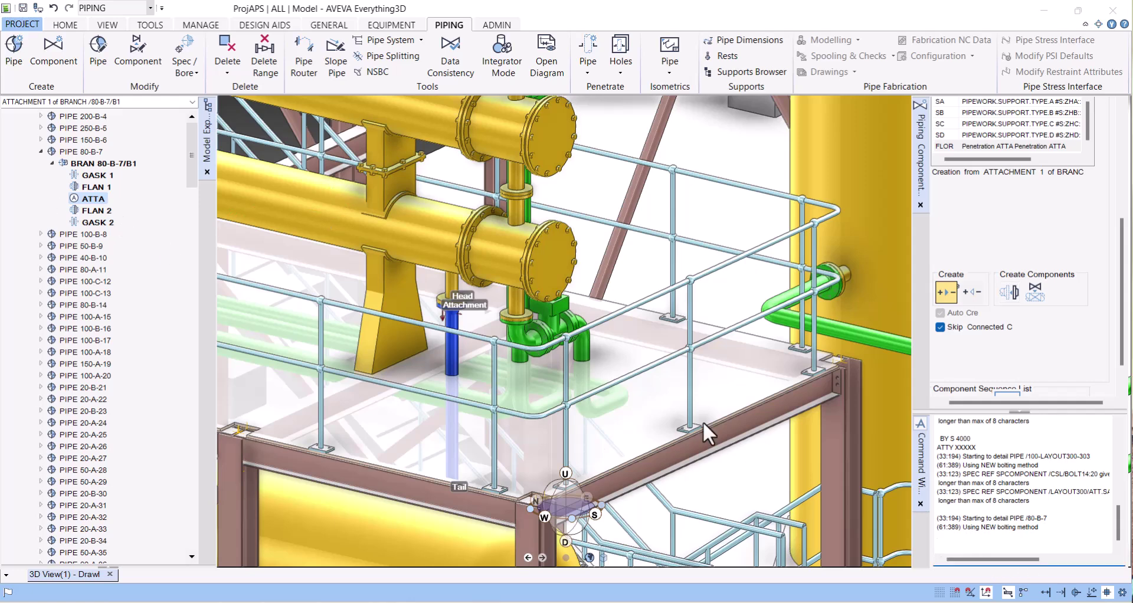
scroll(436, 387, up, 3)
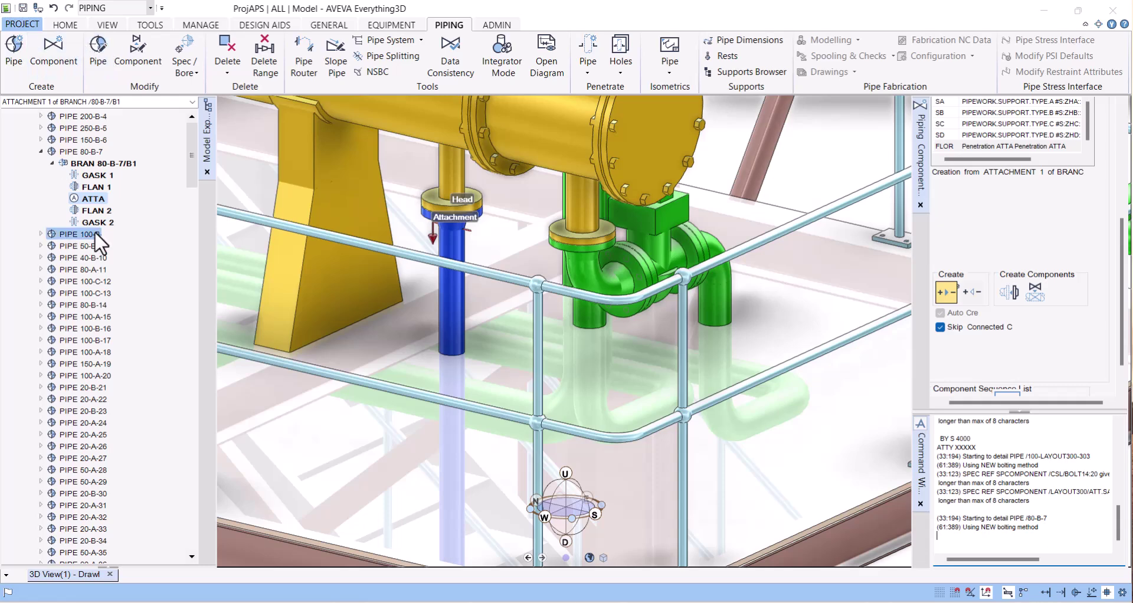
click(962, 551)
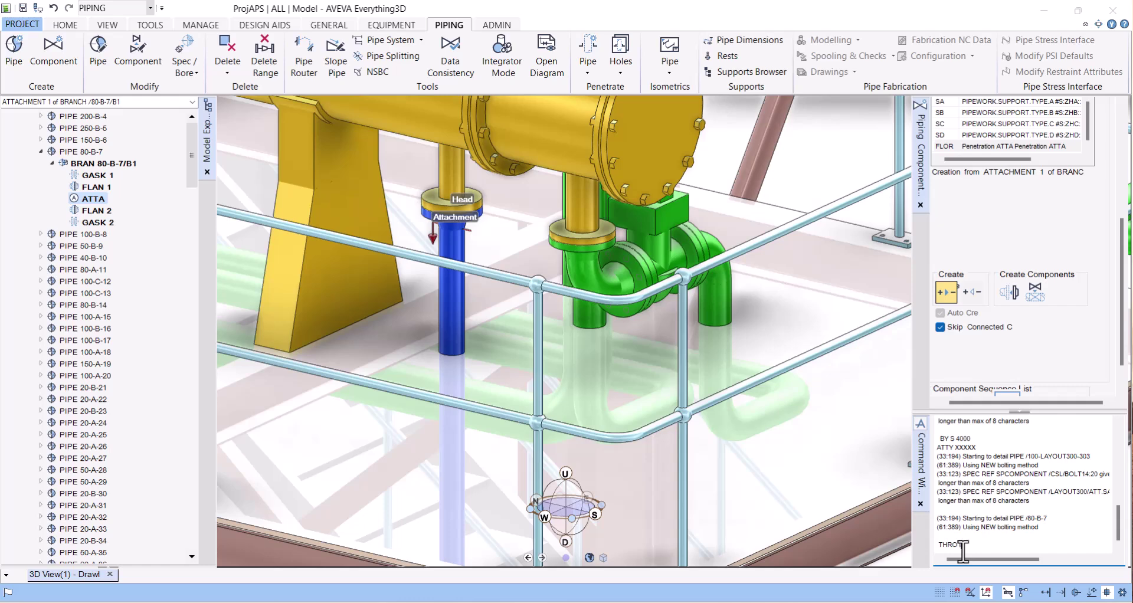
text(ID@)
key(Return)
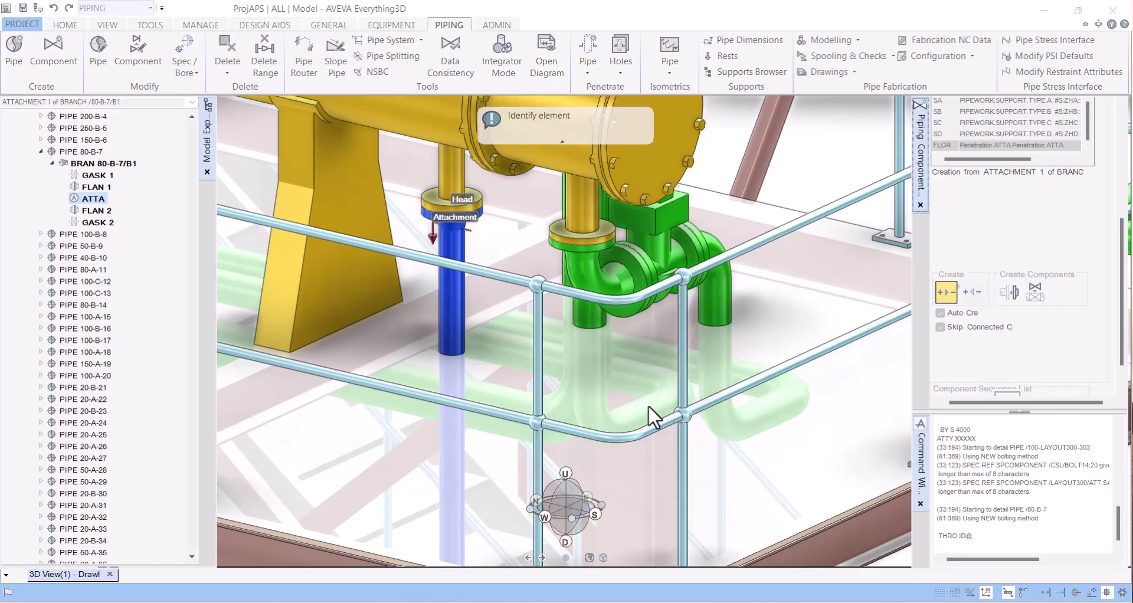
click(500, 363)
scroll(494, 383, up, 5)
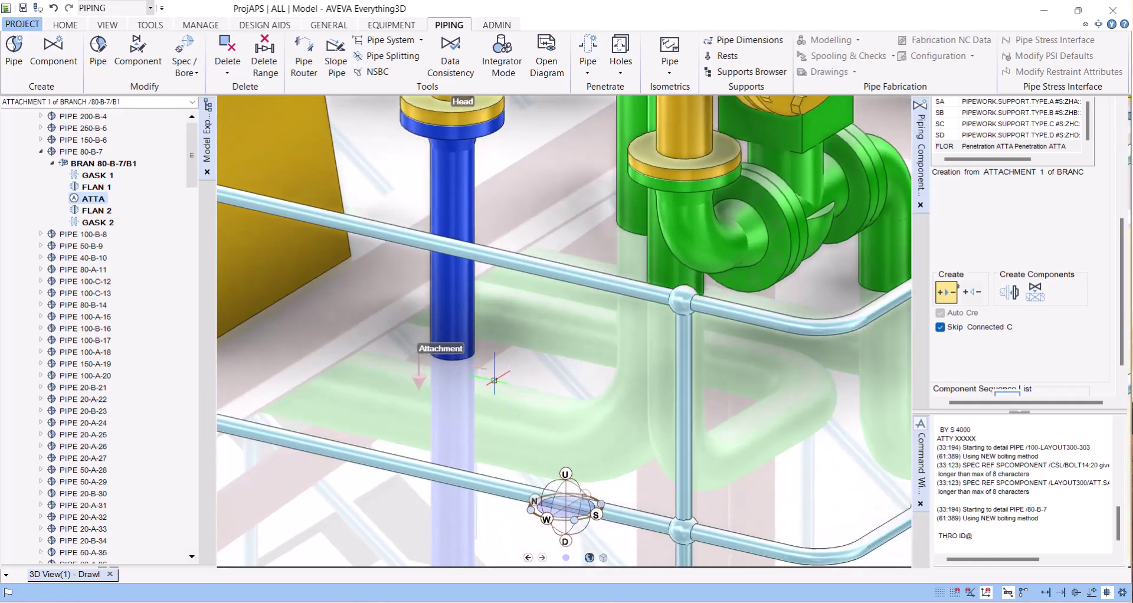
- Generate an isometric of pipe 80-B-7 and examine the floor penetration symbol on the vertical line
click(85, 153)
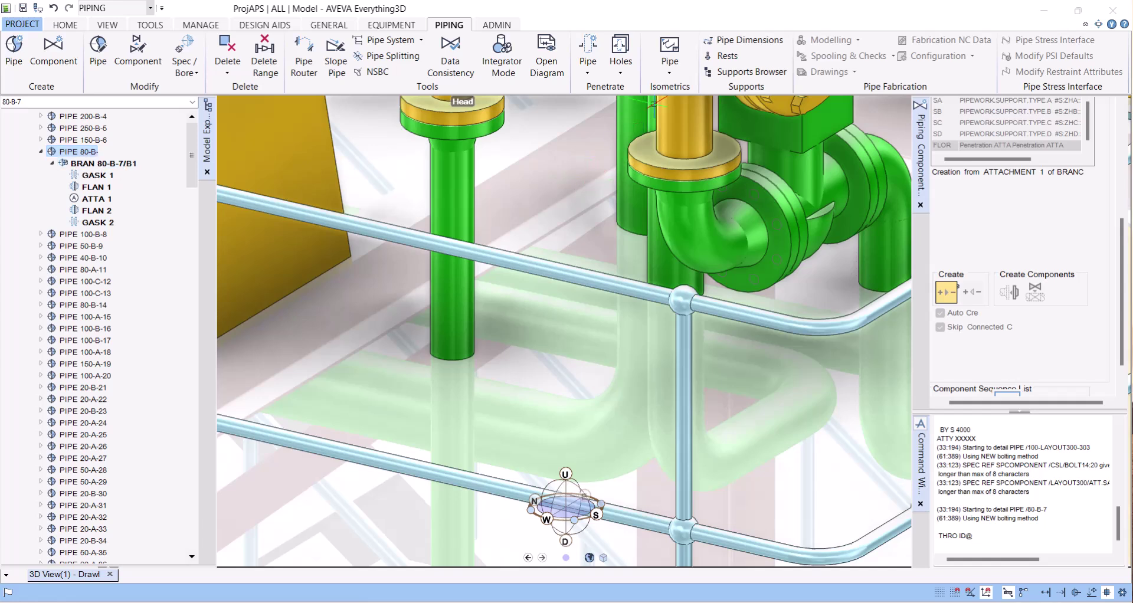
click(669, 47)
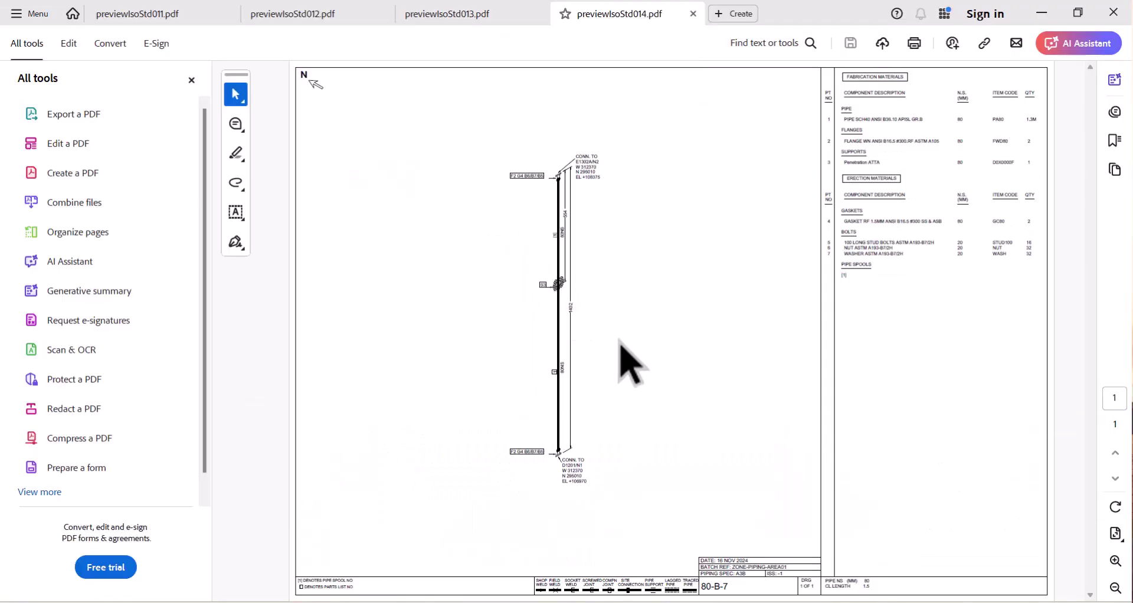
ctrl+scroll(557, 286, up, 5)
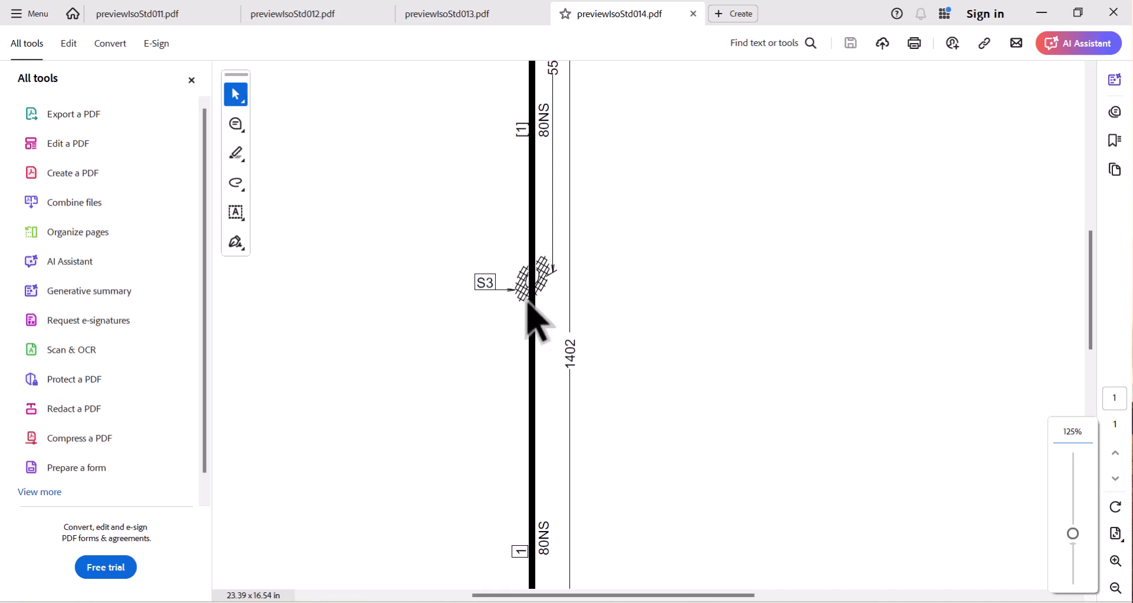
ctrl+scroll(519, 298, down, 4)
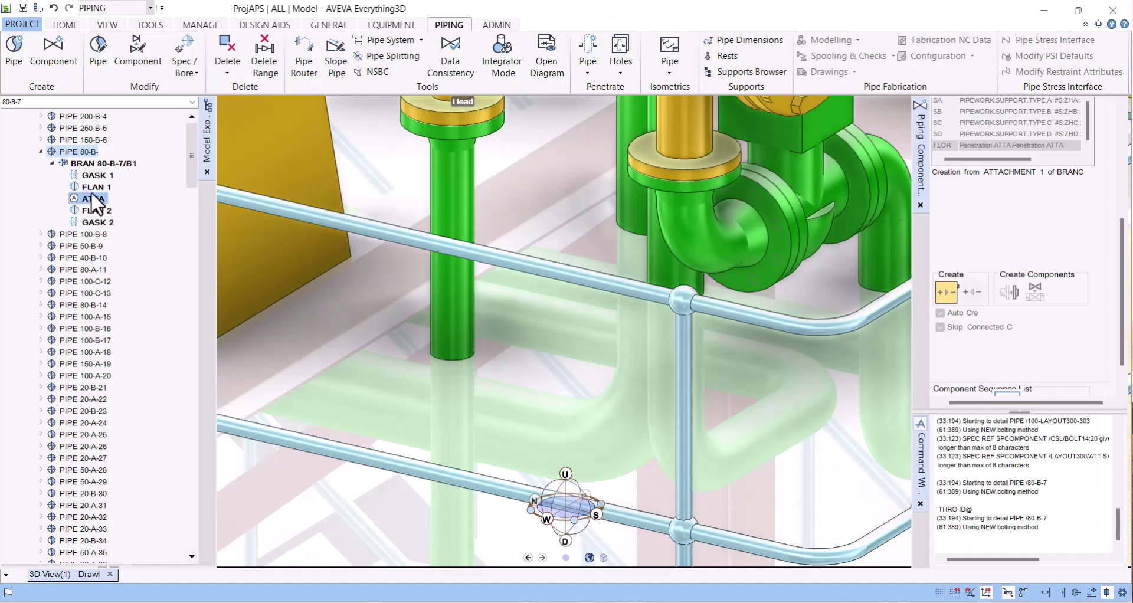
- Back in AVEVA Everything3D, run the command MTOC OFF on the penetration attachment of branch 80-B-7/B1
click(968, 542)
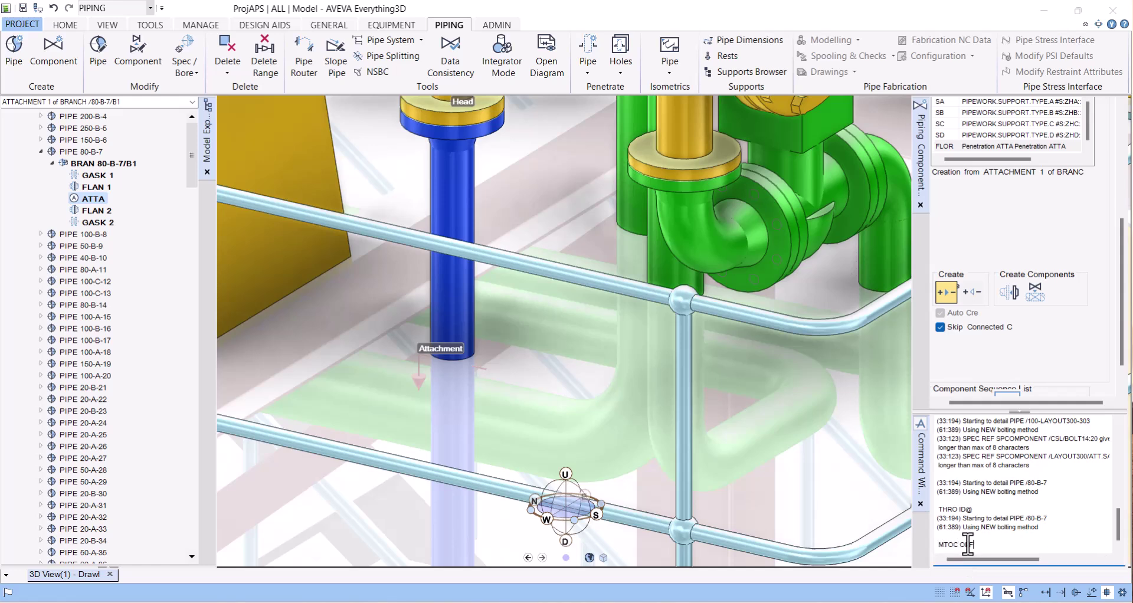
key(Return)
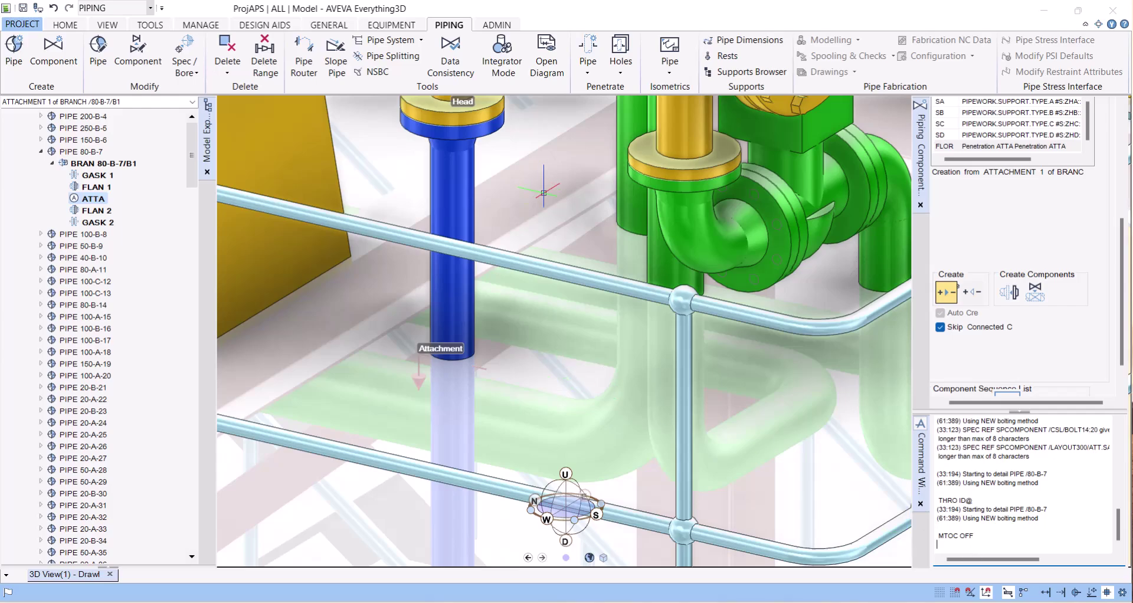
scroll(562, 287, down, 5)
scroll(562, 288, down, 5)
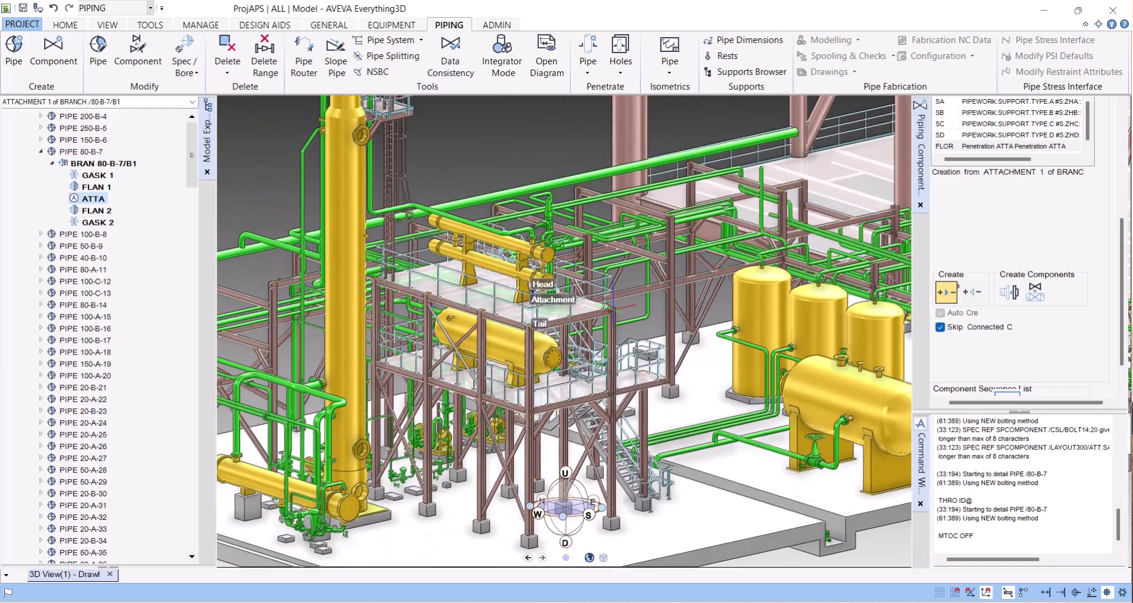
scroll(614, 308, down, 2)
middle_drag(614, 308, 681, 341)
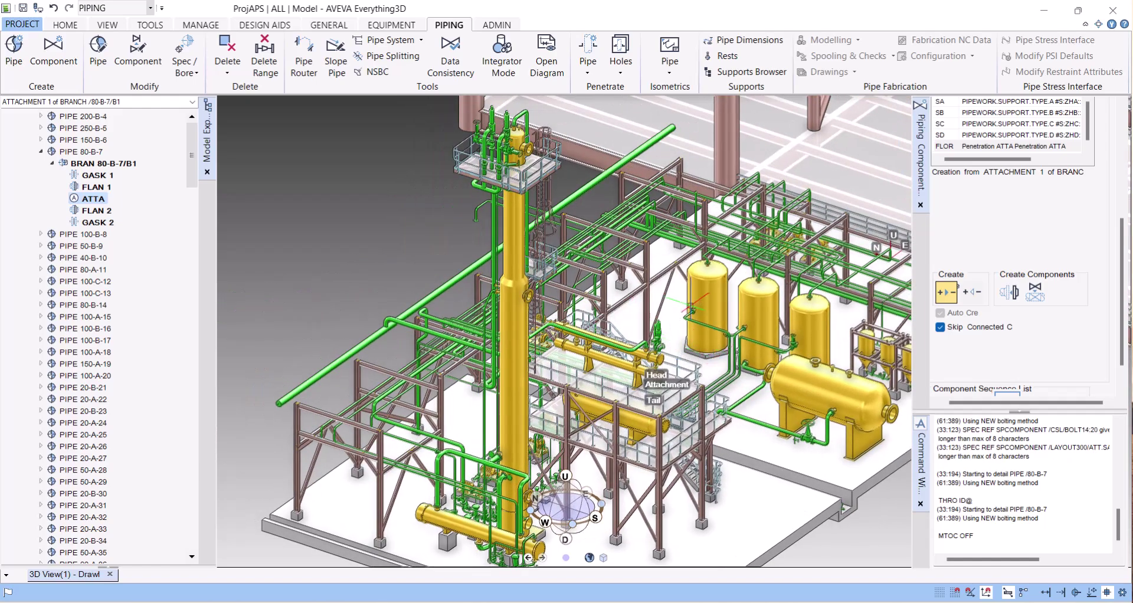
scroll(755, 334, up, 3)
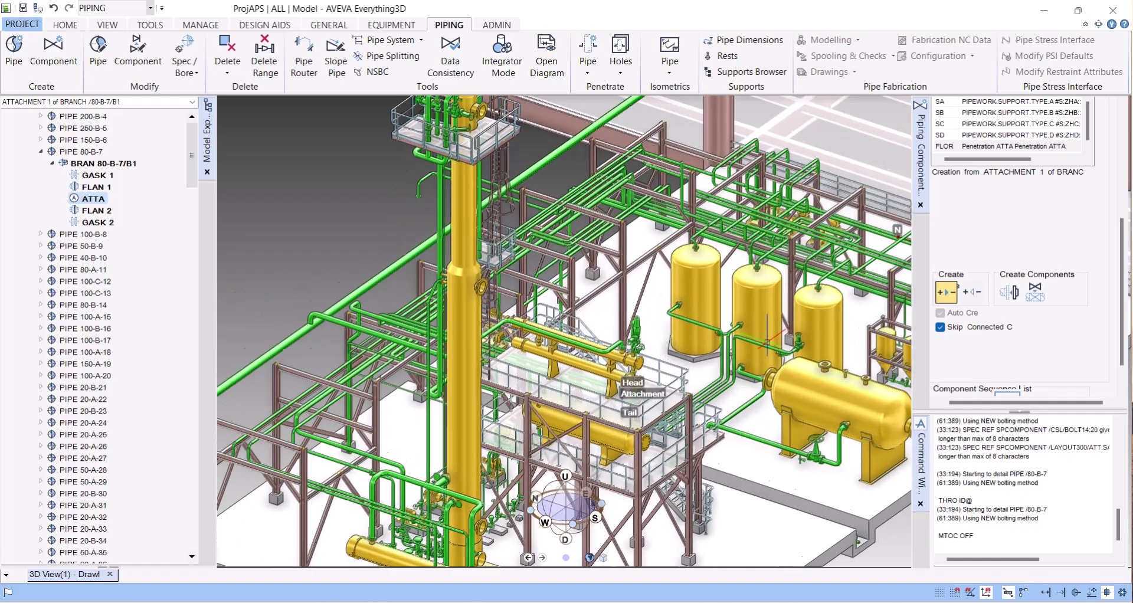
middle_drag(725, 336, 687, 344)
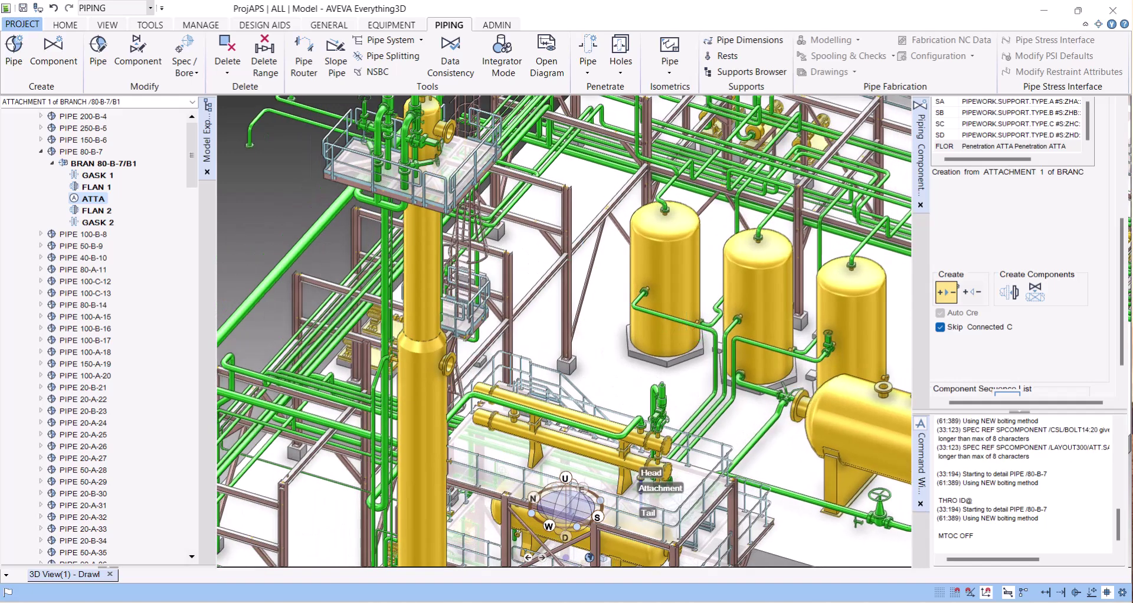